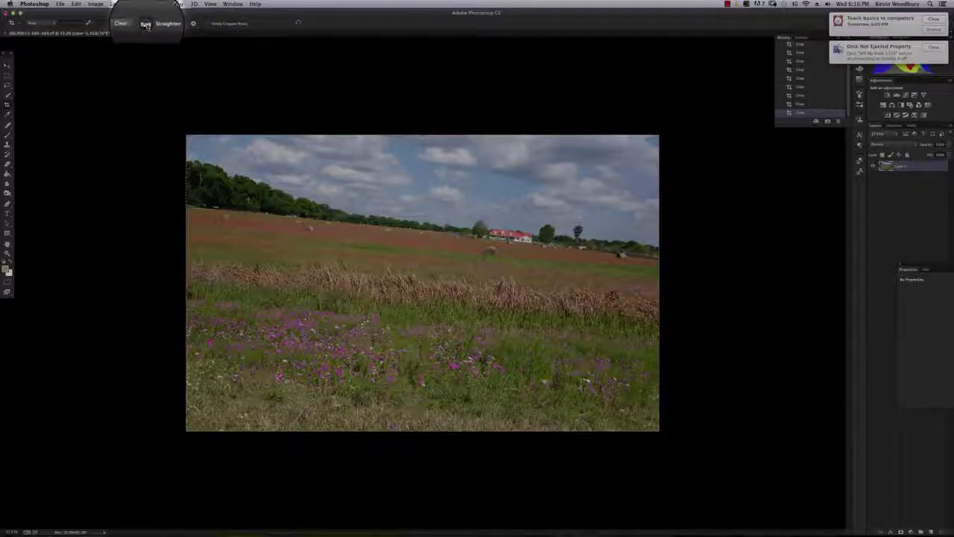
Draw a Straighten line along the tilted horizon to level the field photo
{"action": "left_click", "coordinate": [146, 25]}
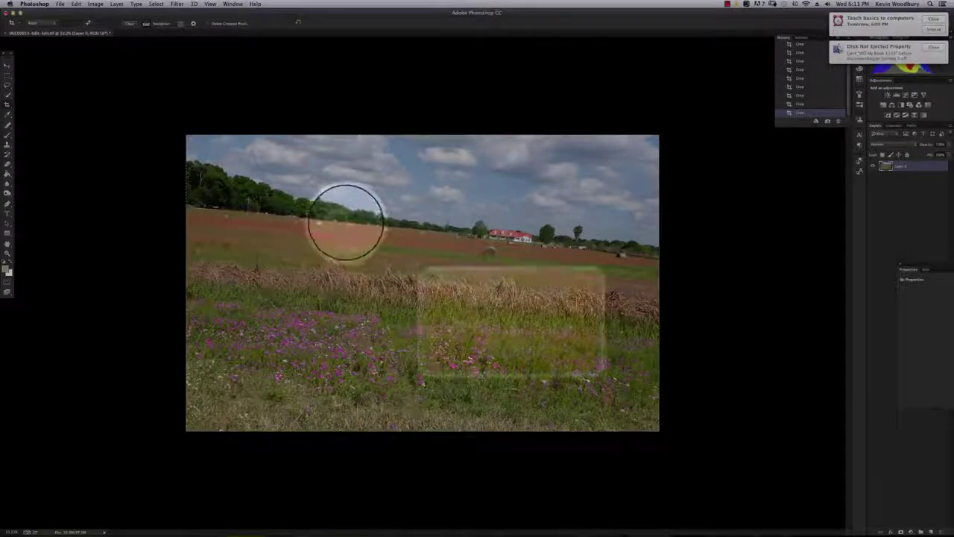
{"action": "left_click_drag", "start_coordinate": [347, 226], "coordinate": [442, 234]}
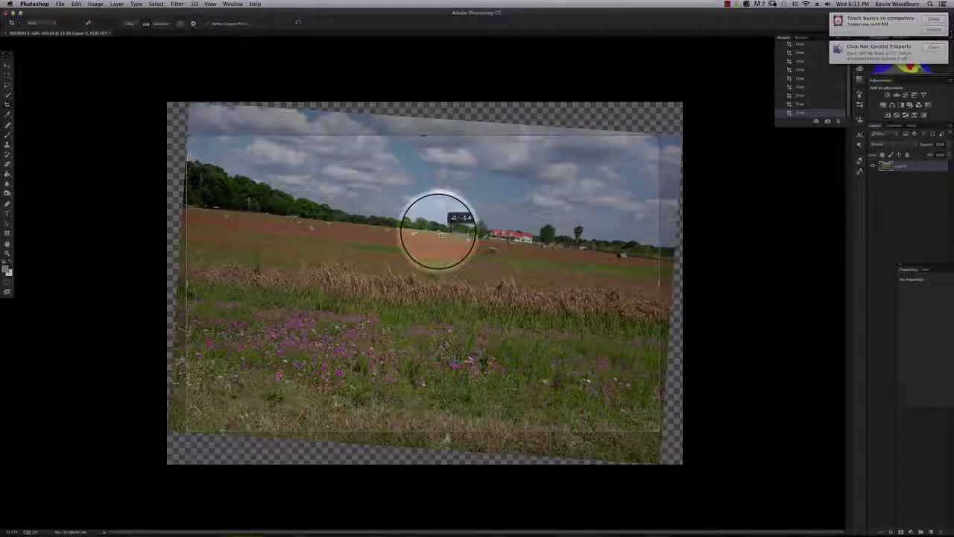
{"action": "left_click_drag", "start_coordinate": [441, 233], "coordinate": [438, 220]}
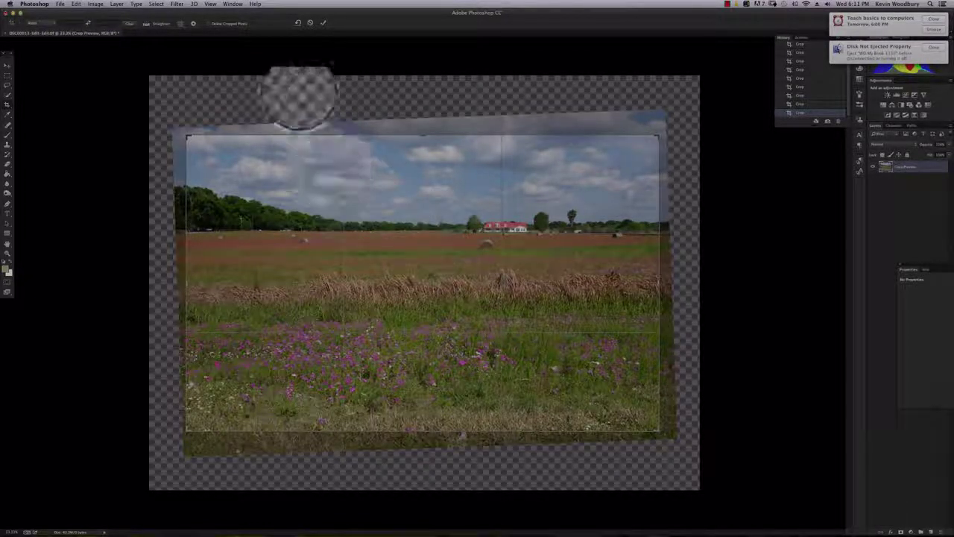
Re-measure the horizon with Straighten, then rotate the crop slightly to about −5.1°
{"action": "left_click", "coordinate": [149, 24]}
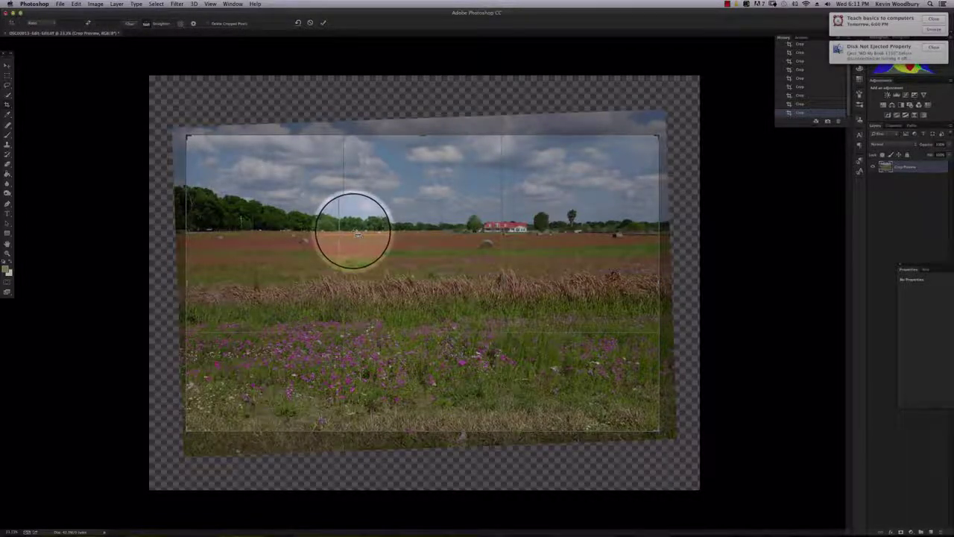
{"action": "left_click_drag", "start_coordinate": [355, 234], "coordinate": [441, 233]}
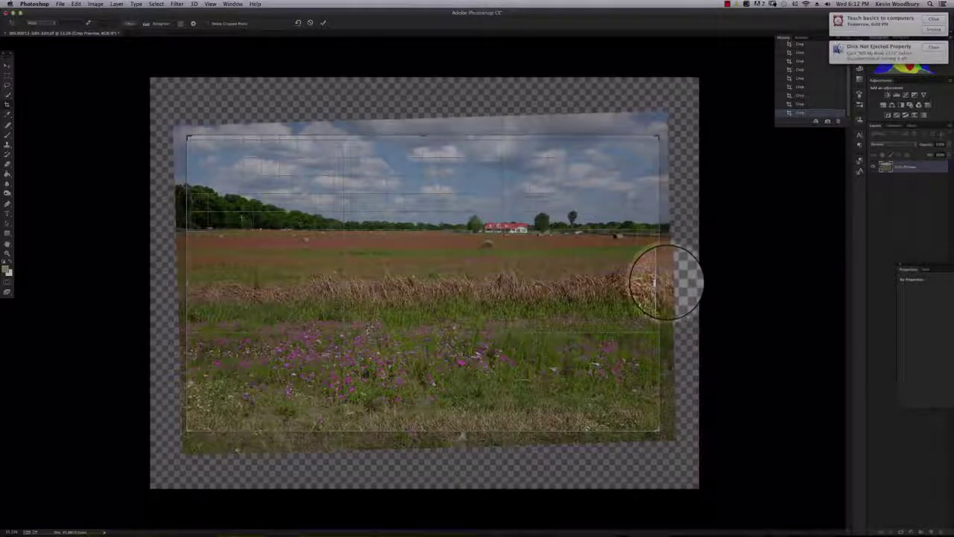
{"action": "left_click_drag", "start_coordinate": [654, 282], "coordinate": [653, 283]}
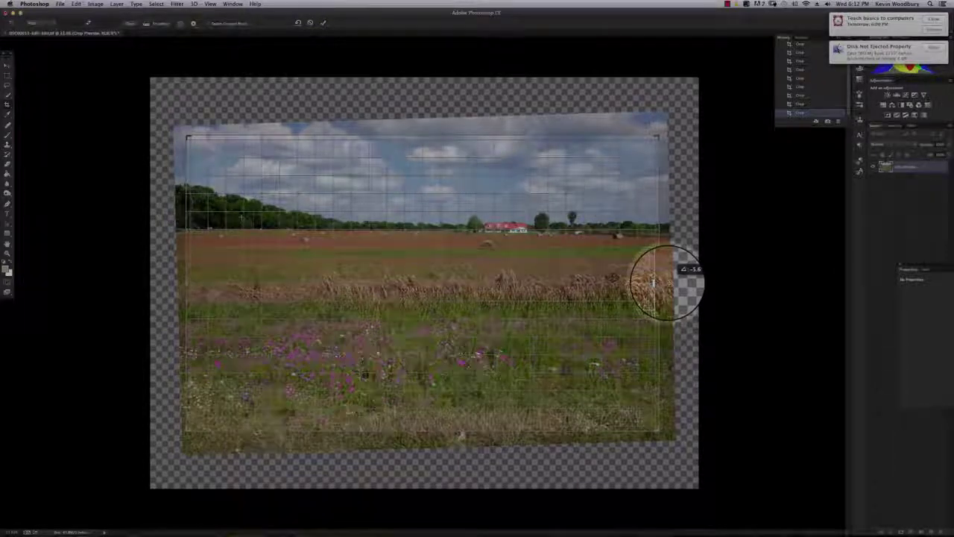
{"action": "left_click_drag", "start_coordinate": [653, 282], "coordinate": [667, 299]}
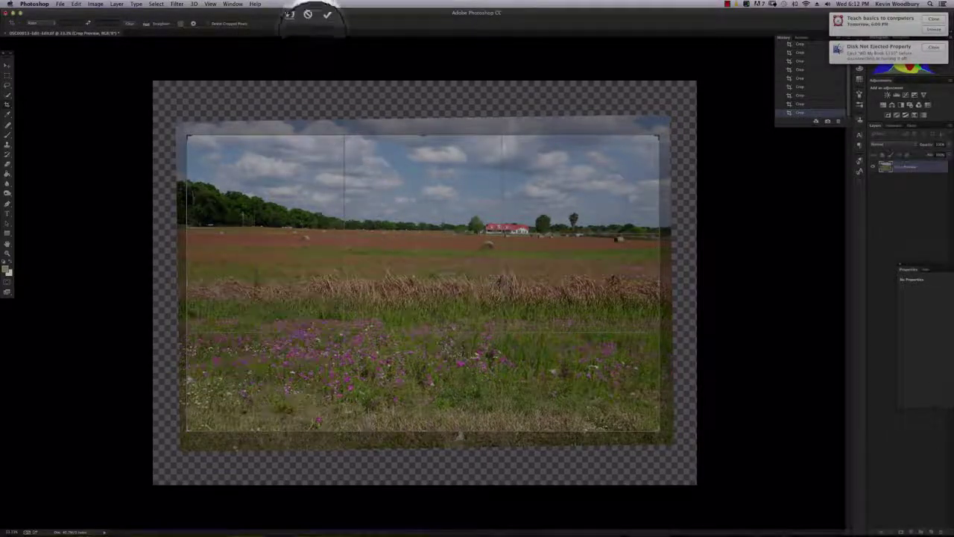
Commit the straightened crop, start a new crop, and drag the photo inside it
{"action": "left_click", "coordinate": [322, 22]}
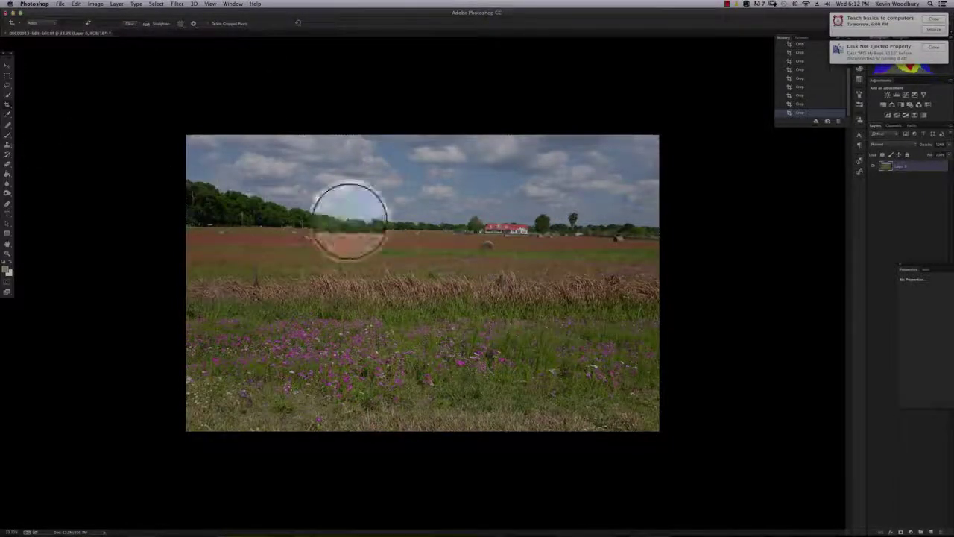
{"action": "left_click", "coordinate": [423, 134]}
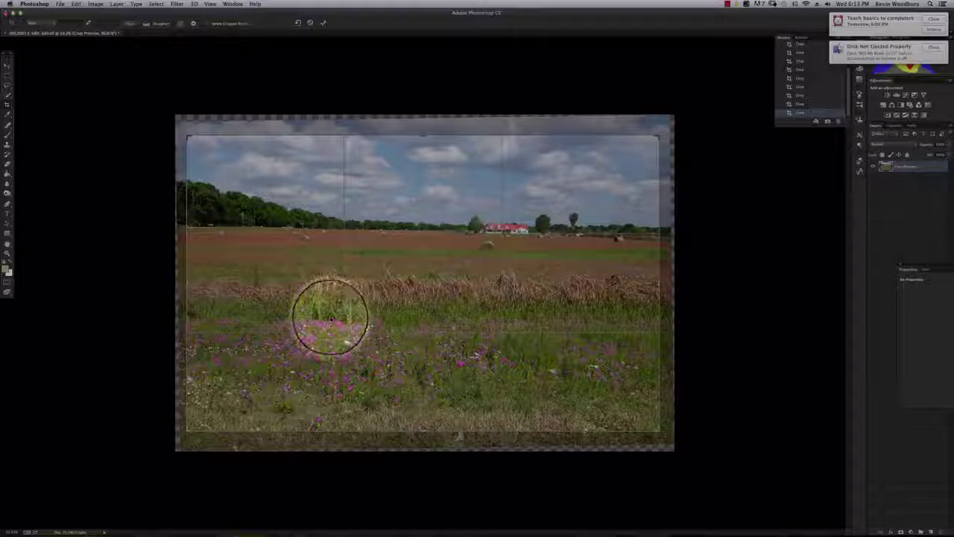
{"action": "mouse_move", "coordinate": [415, 258]}
{"action": "left_mouse_down"}
{"action": "mouse_move", "coordinate": [398, 262]}
{"action": "mouse_move", "coordinate": [428, 262]}
{"action": "mouse_move", "coordinate": [417, 271]}
{"action": "left_mouse_up"}
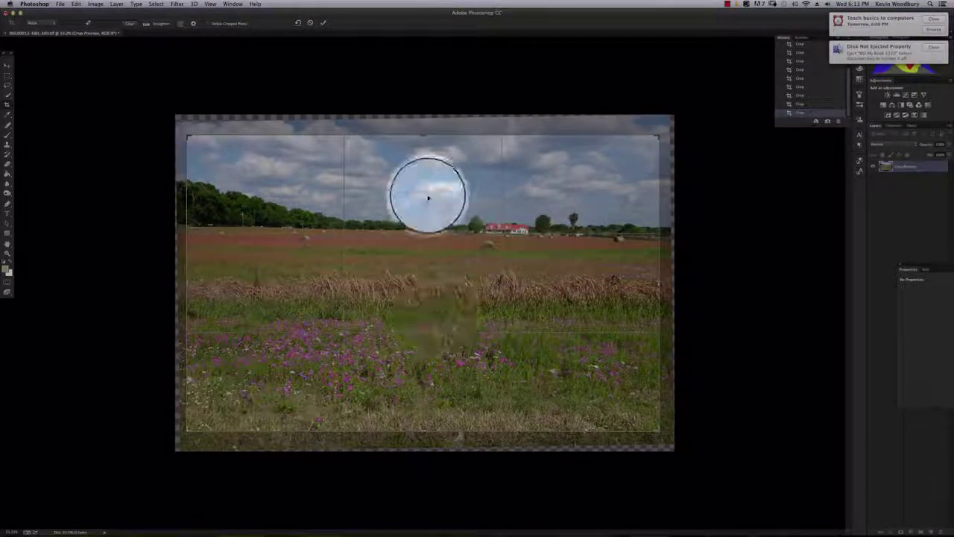
Nudge the photo inside the crop box to frame the red-roofed house on the level horizon
{"action": "mouse_move", "coordinate": [435, 196]}
{"action": "left_mouse_down"}
{"action": "mouse_move", "coordinate": [447, 199]}
{"action": "mouse_move", "coordinate": [419, 191]}
{"action": "mouse_move", "coordinate": [427, 234]}
{"action": "mouse_move", "coordinate": [422, 209]}
{"action": "mouse_move", "coordinate": [441, 203]}
{"action": "left_mouse_up"}
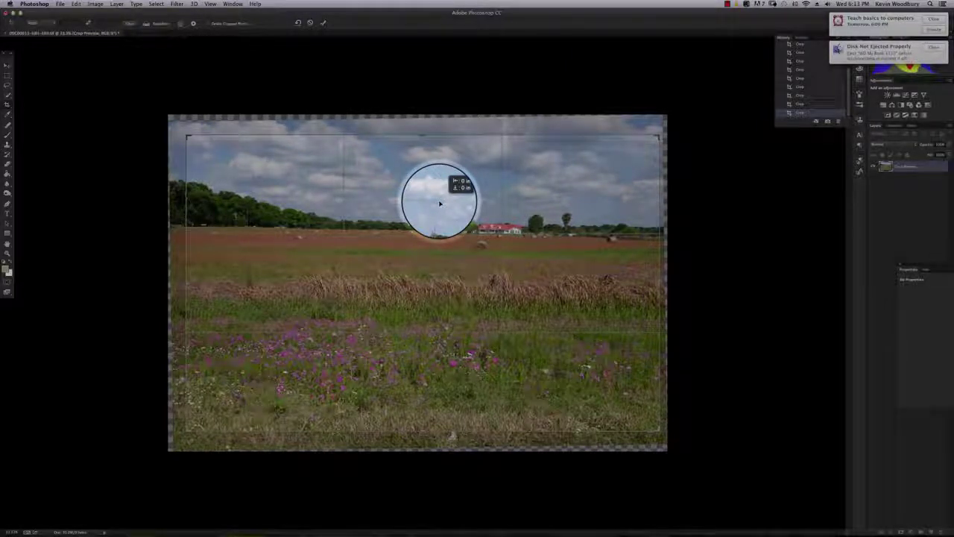
{"action": "left_click_drag", "start_coordinate": [440, 202], "coordinate": [438, 203]}
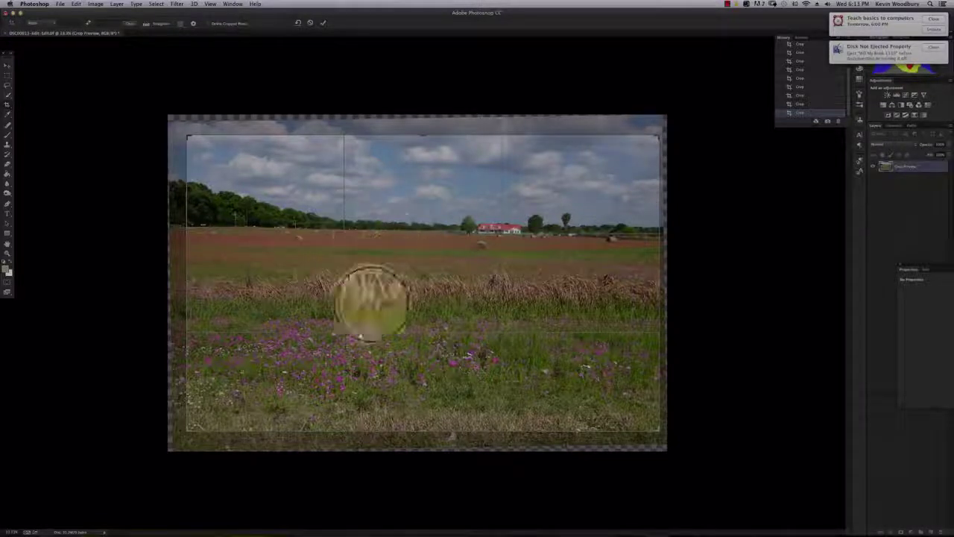
{"action": "left_click", "coordinate": [362, 288]}
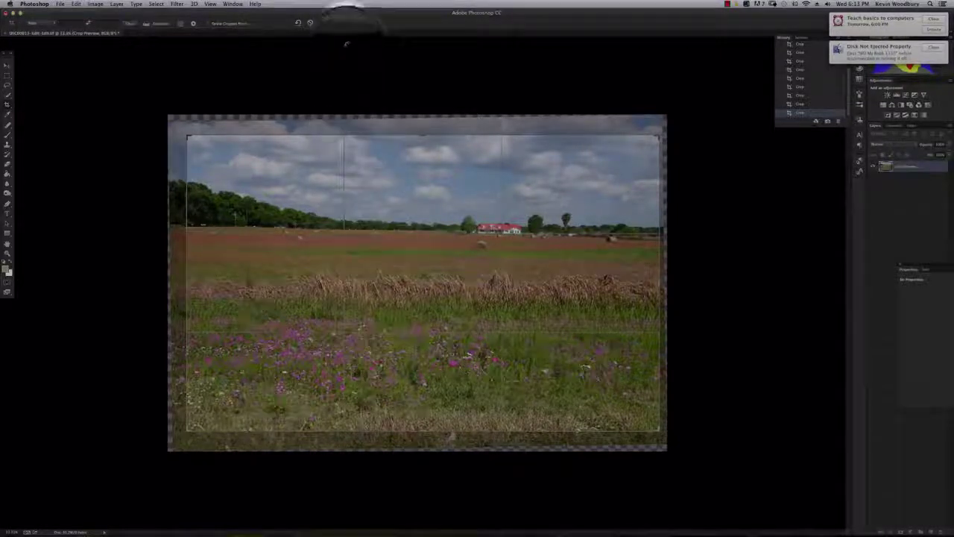
Commit the crop and drag out a new crop box extending past the photo's edges
{"action": "left_click", "coordinate": [322, 23]}
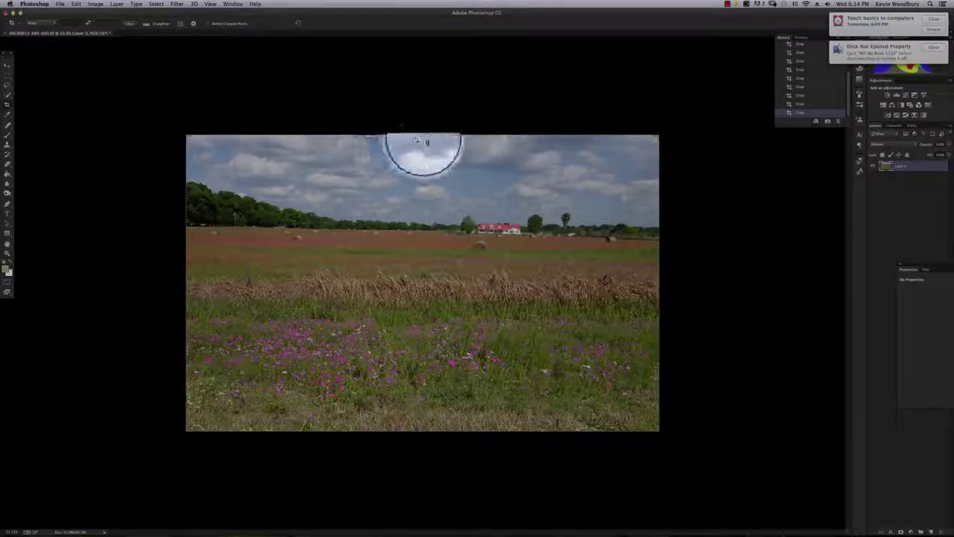
{"action": "left_click_drag", "start_coordinate": [420, 150], "coordinate": [419, 136]}
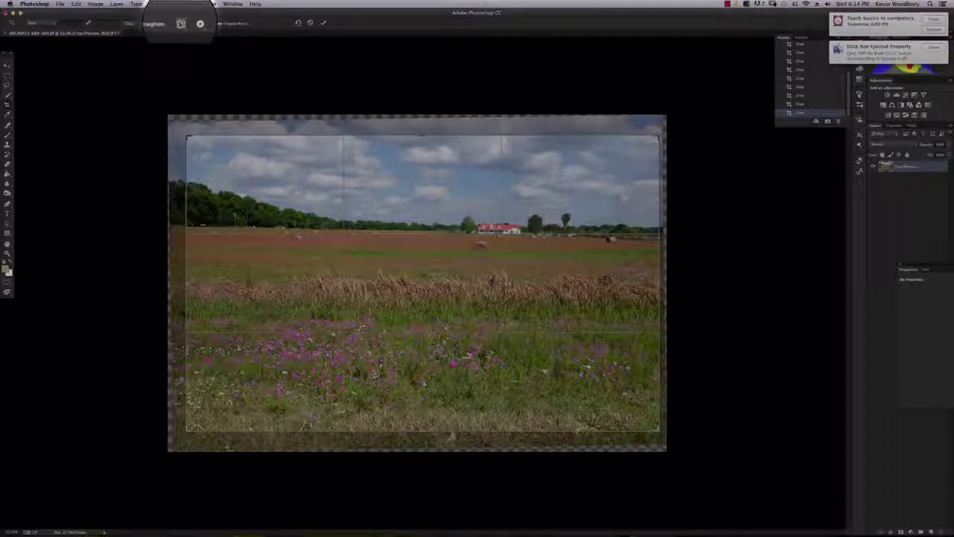
Preview the Golden Ratio overlay, then the Golden Spiral overlay on the crop
{"action": "left_click", "coordinate": [180, 23]}
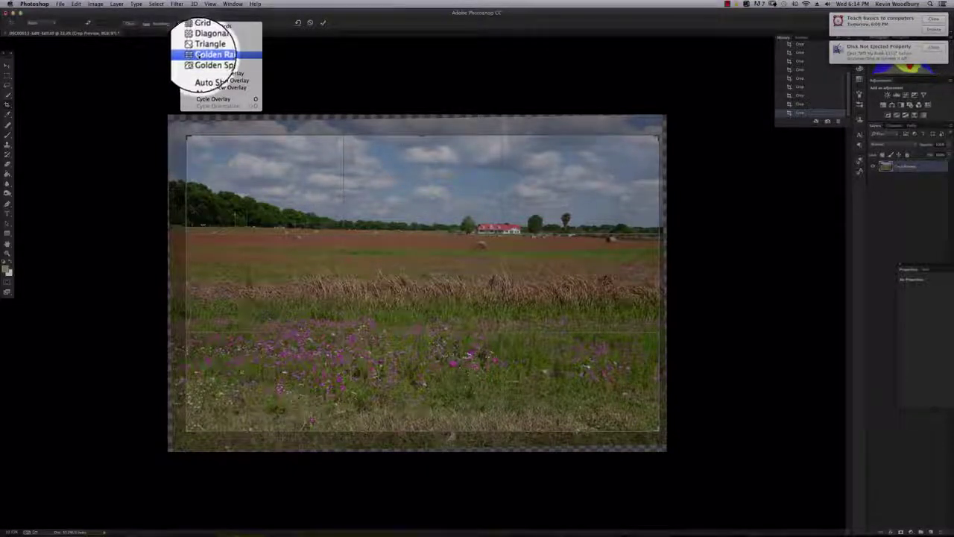
{"action": "left_click", "coordinate": [200, 55]}
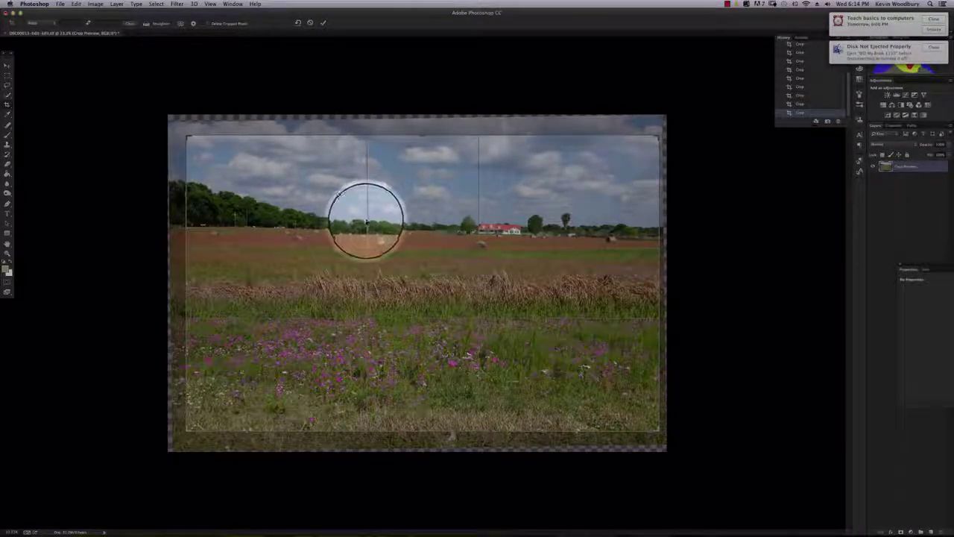
{"action": "left_click", "coordinate": [180, 24]}
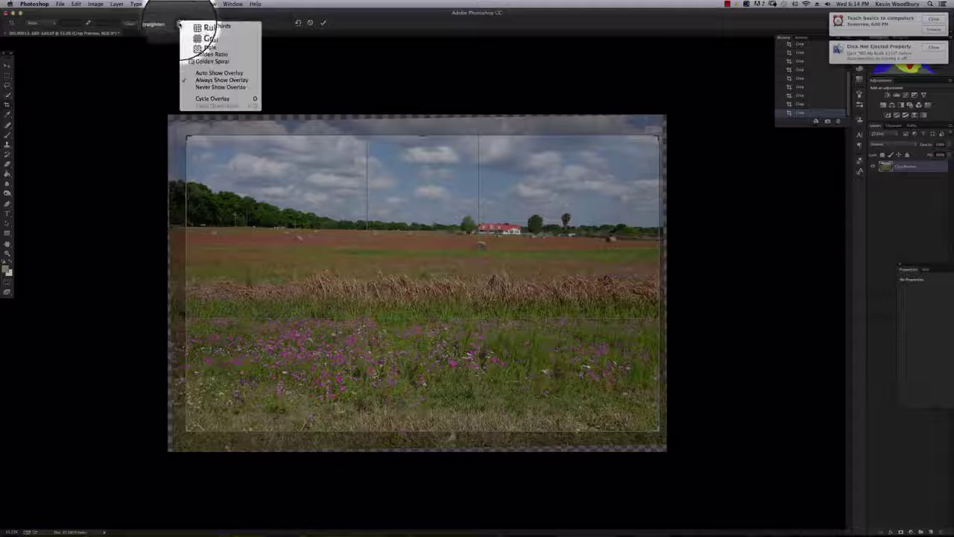
{"action": "left_click", "coordinate": [203, 62]}
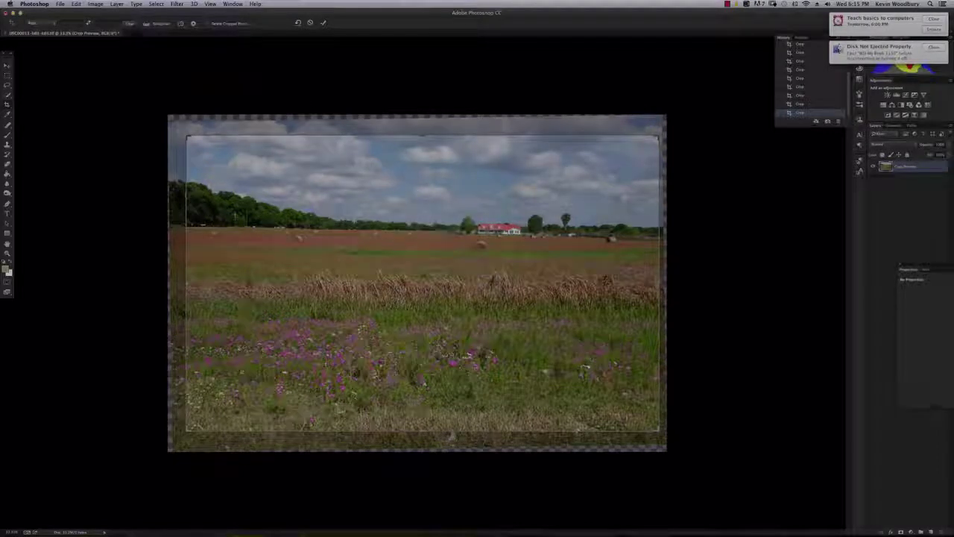
Show the Rule of Thirds overlay and commit the crop
{"action": "left_click", "coordinate": [180, 24]}
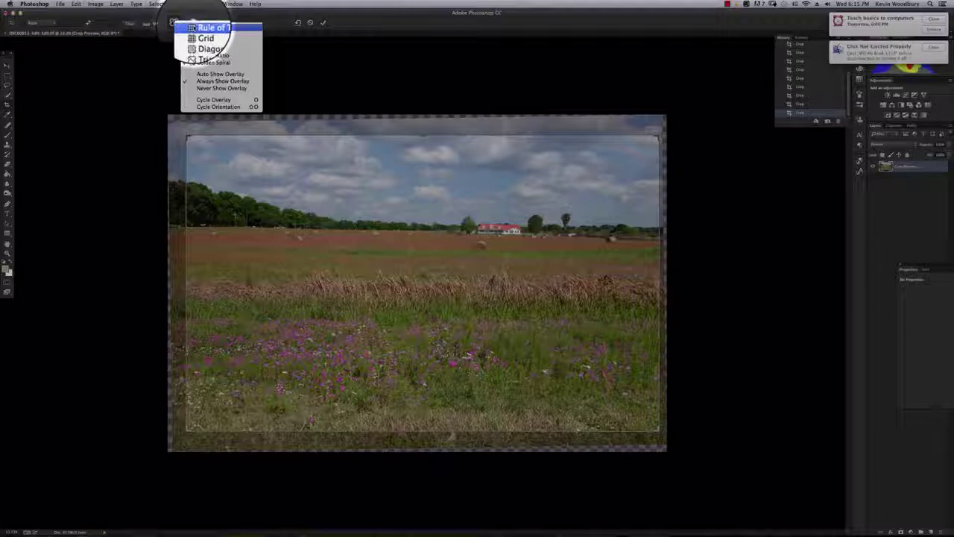
{"action": "left_click", "coordinate": [214, 28]}
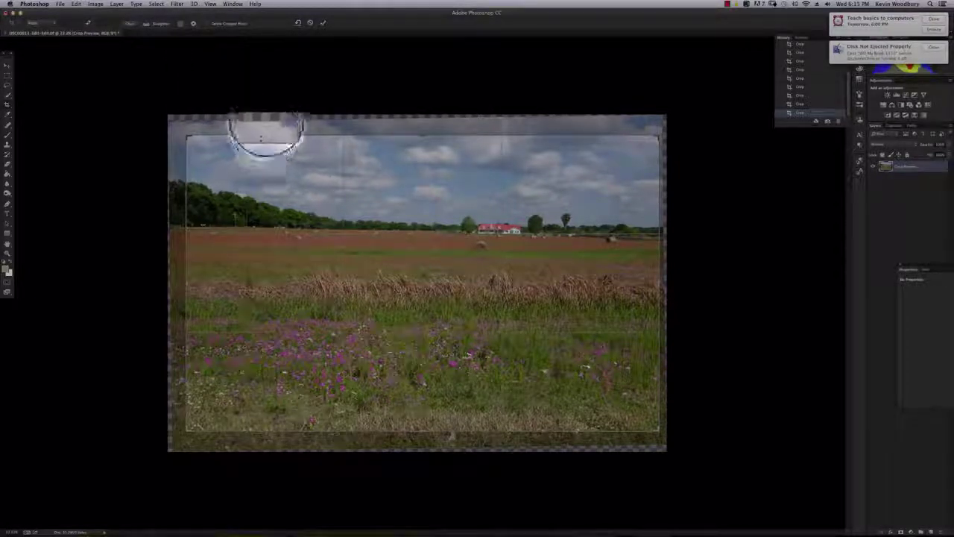
{"action": "left_click", "coordinate": [324, 22]}
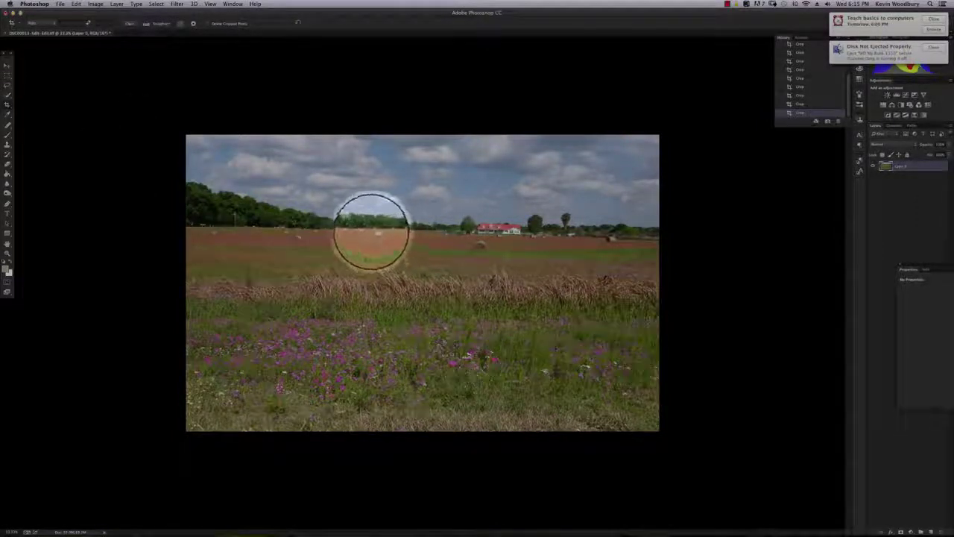
{"action": "left_click", "coordinate": [439, 240]}
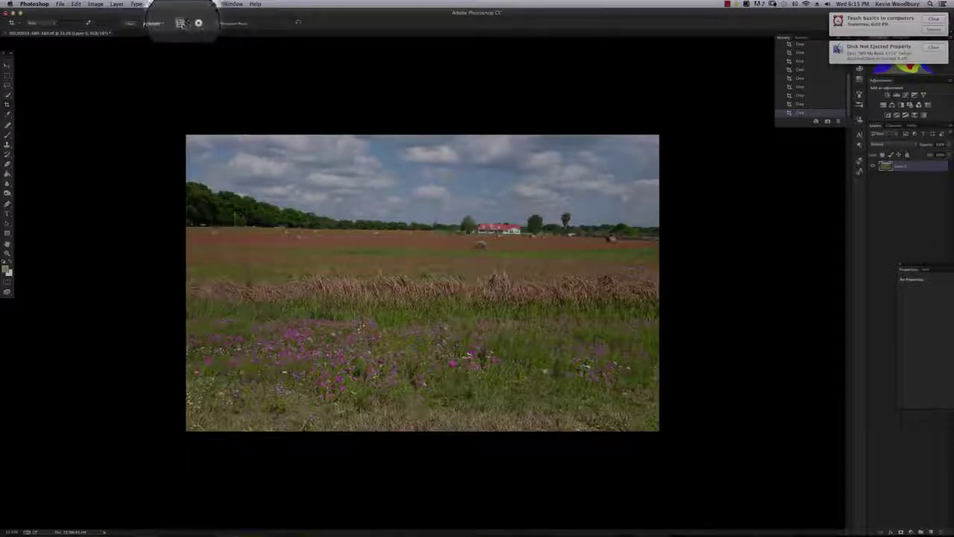
Switch the crop overlay to the Diagonal guide
{"action": "left_click", "coordinate": [180, 23]}
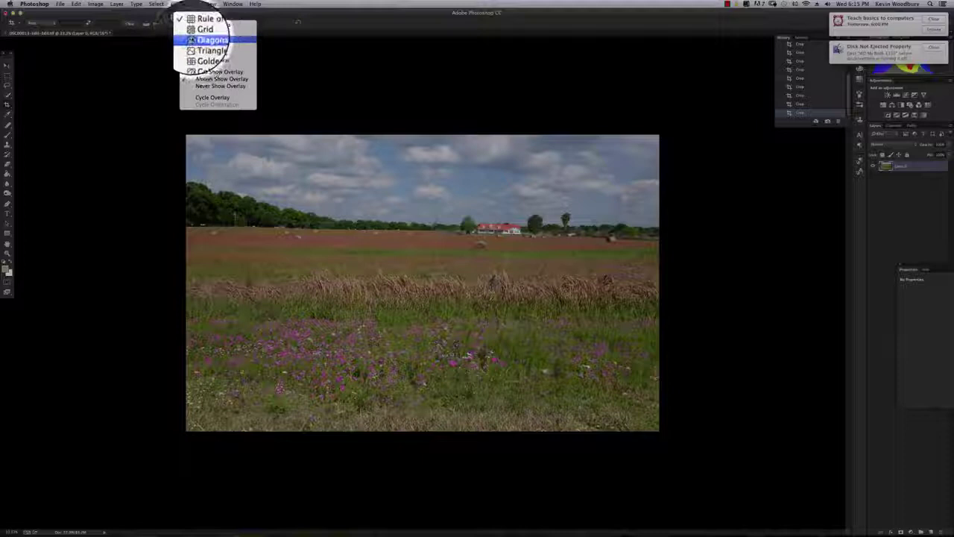
{"action": "left_click", "coordinate": [211, 39]}
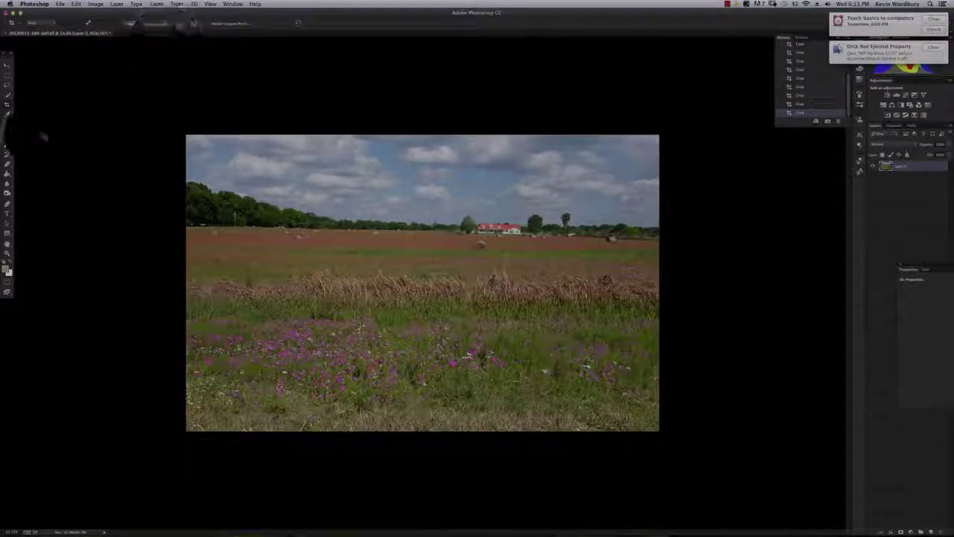
{"action": "left_click", "coordinate": [6, 124]}
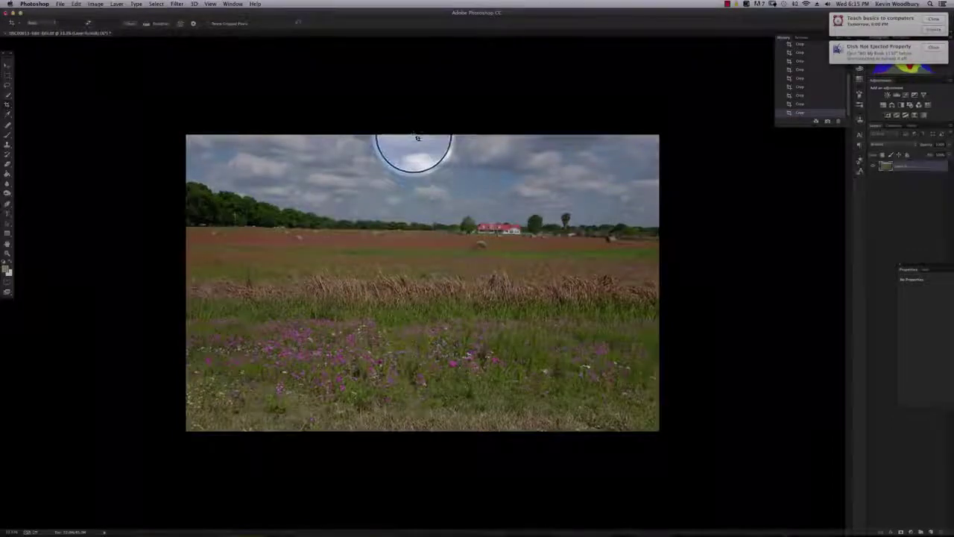
Restart the crop with C, pull the box inside the photo edges, and show Rule of Thirds
{"action": "key", "text": "c"}
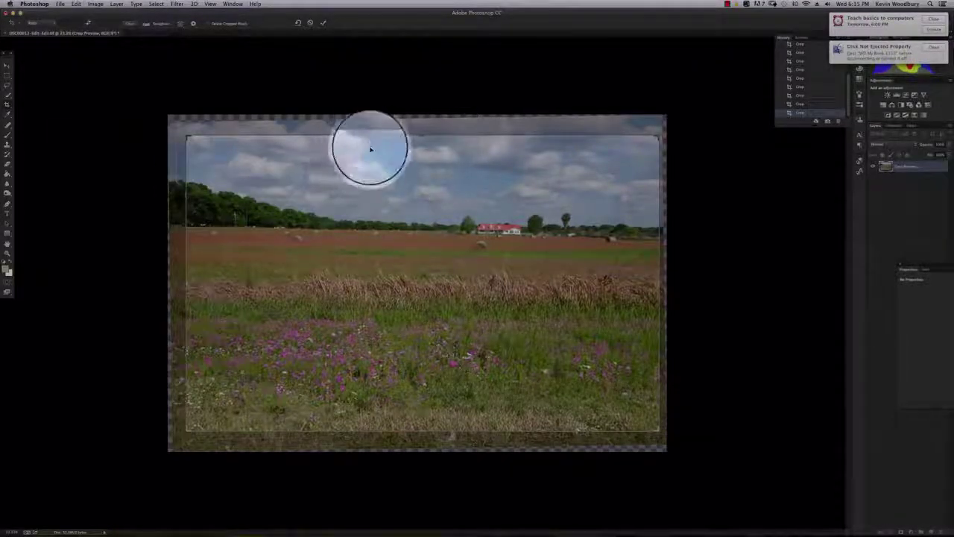
{"action": "left_click", "coordinate": [495, 284]}
{"action": "left_click_drag", "start_coordinate": [686, 255], "coordinate": [691, 268]}
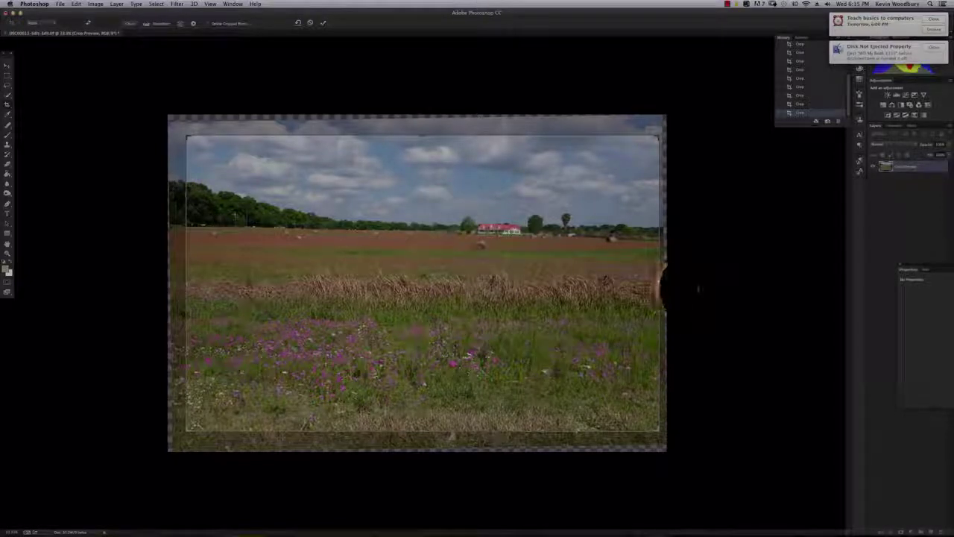
{"action": "left_click_drag", "start_coordinate": [173, 123], "coordinate": [216, 119]}
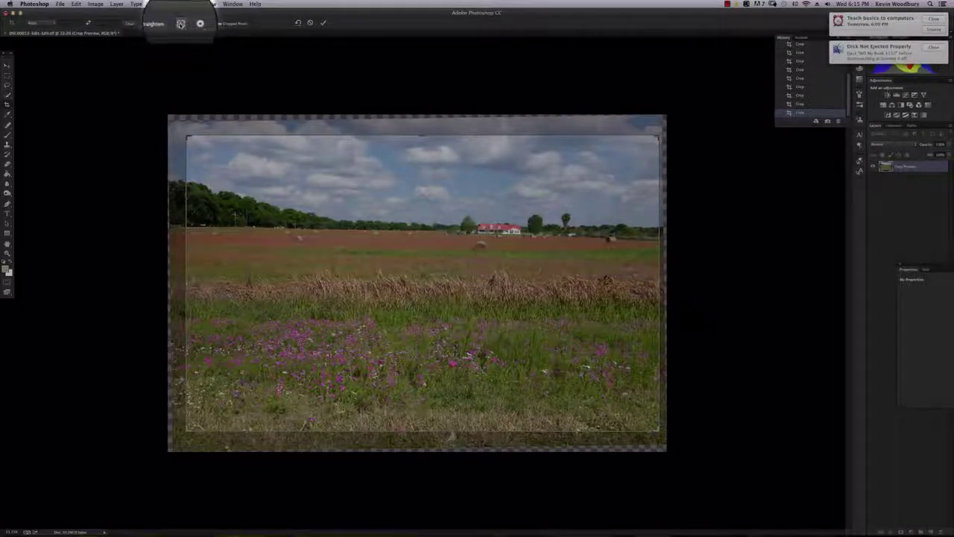
{"action": "left_click", "coordinate": [180, 24]}
{"action": "left_click", "coordinate": [216, 68]}
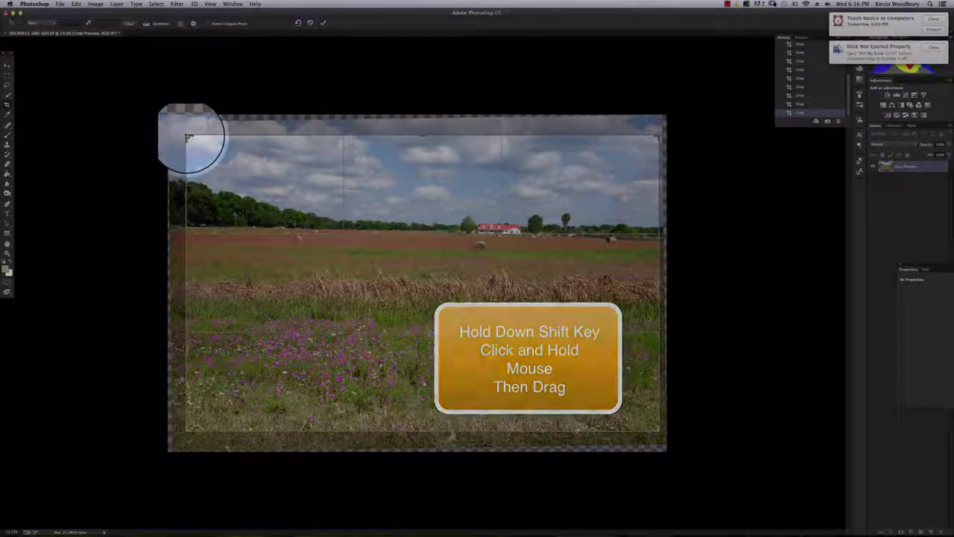
Resize the crop to a square around the field and house, commit it, and start a new crop
{"action": "left_click_drag", "start_coordinate": [188, 138], "coordinate": [257, 177]}
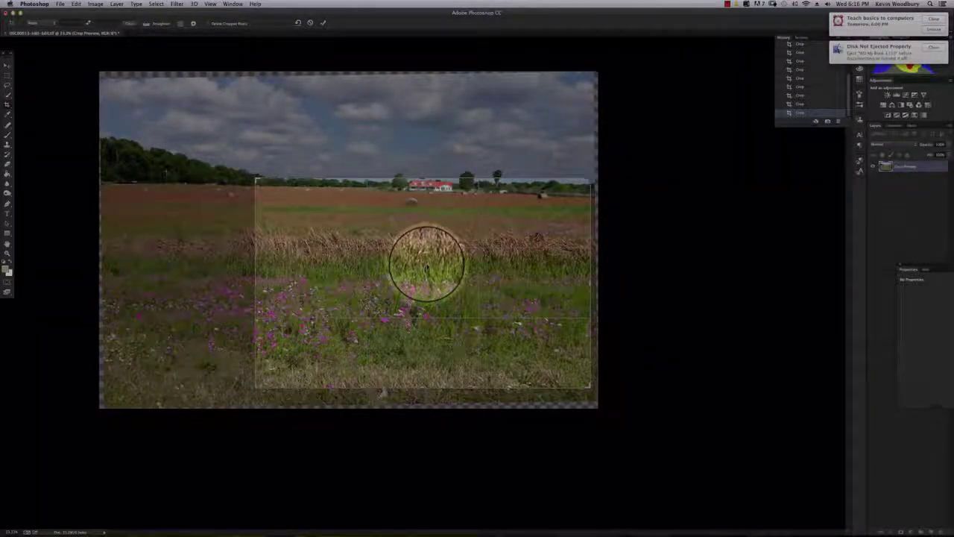
{"action": "left_click_drag", "start_coordinate": [427, 267], "coordinate": [469, 325]}
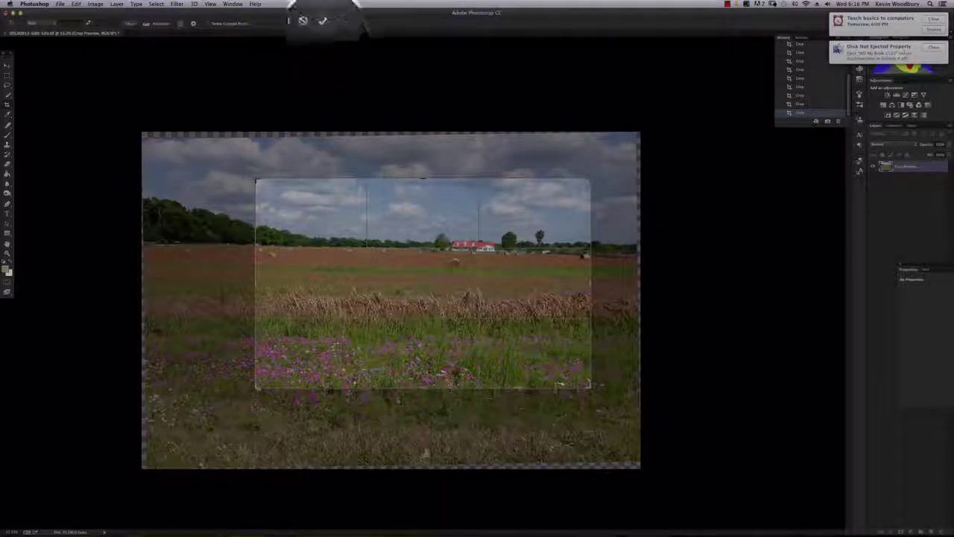
{"action": "left_click", "coordinate": [323, 22]}
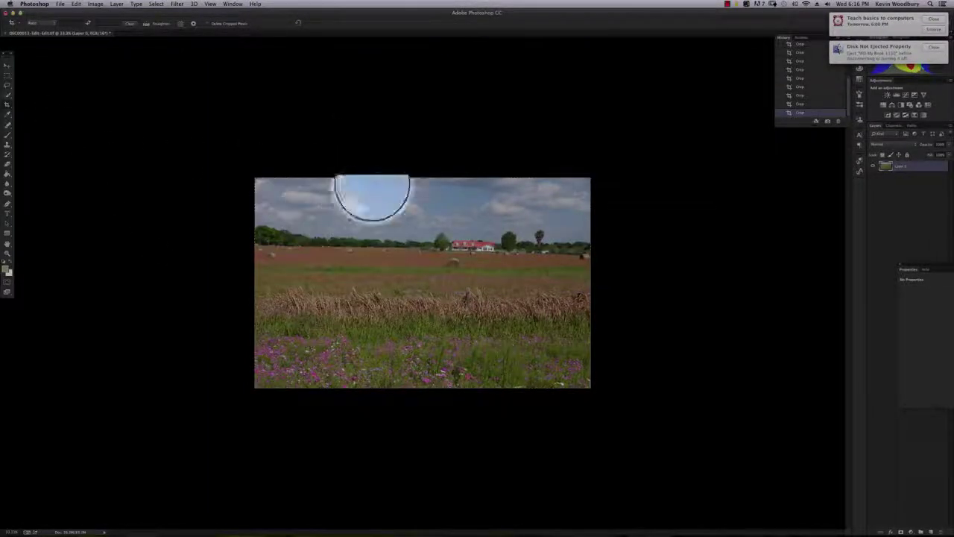
{"action": "left_click", "coordinate": [421, 179]}
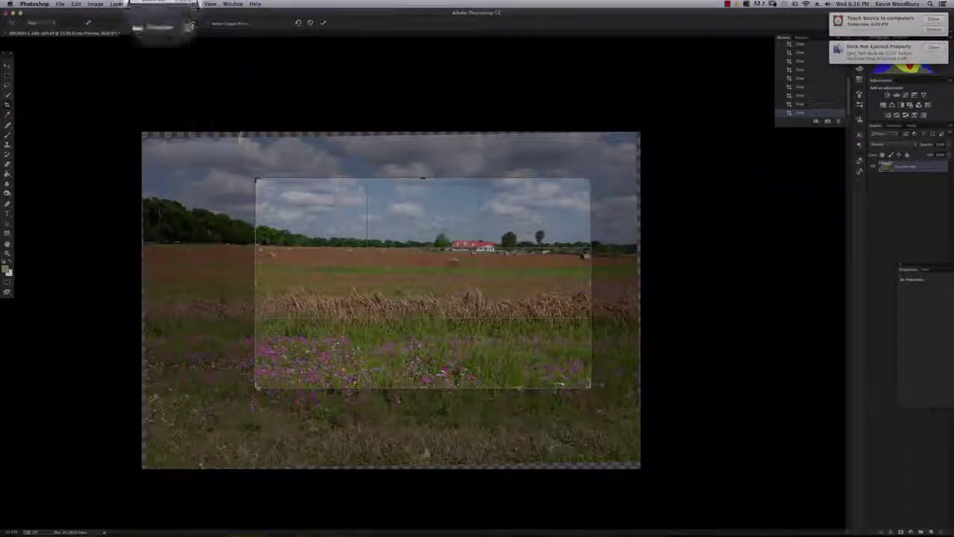
Choose the 4:5 ratio preset, adjust its values, and swap to a 16 × 20 in portrait crop
{"action": "left_click", "coordinate": [40, 24]}
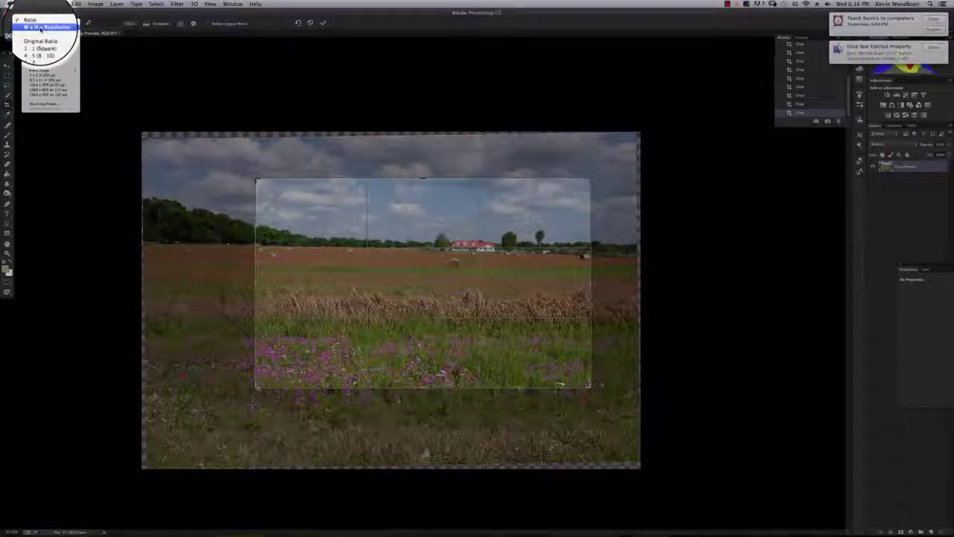
{"action": "left_click", "coordinate": [41, 38]}
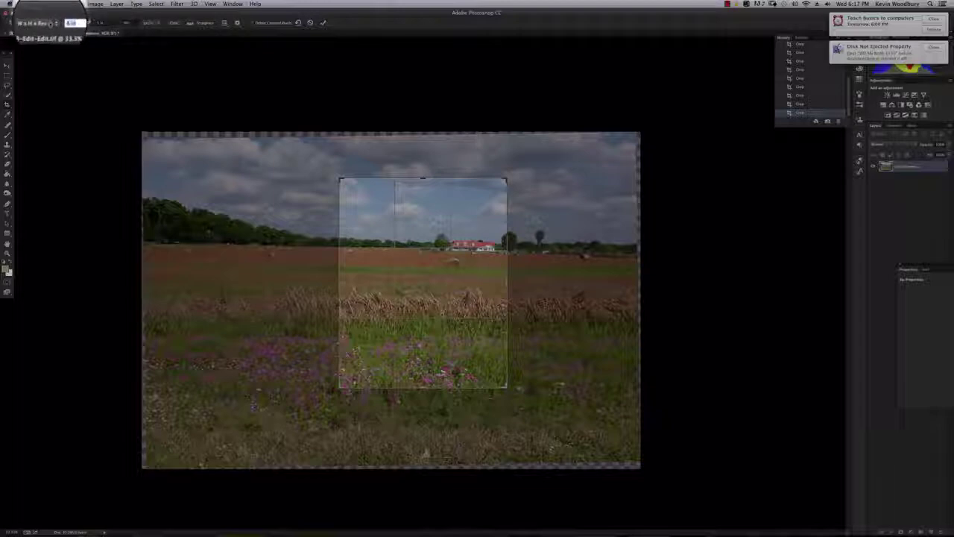
{"action": "type", "text": "1"}
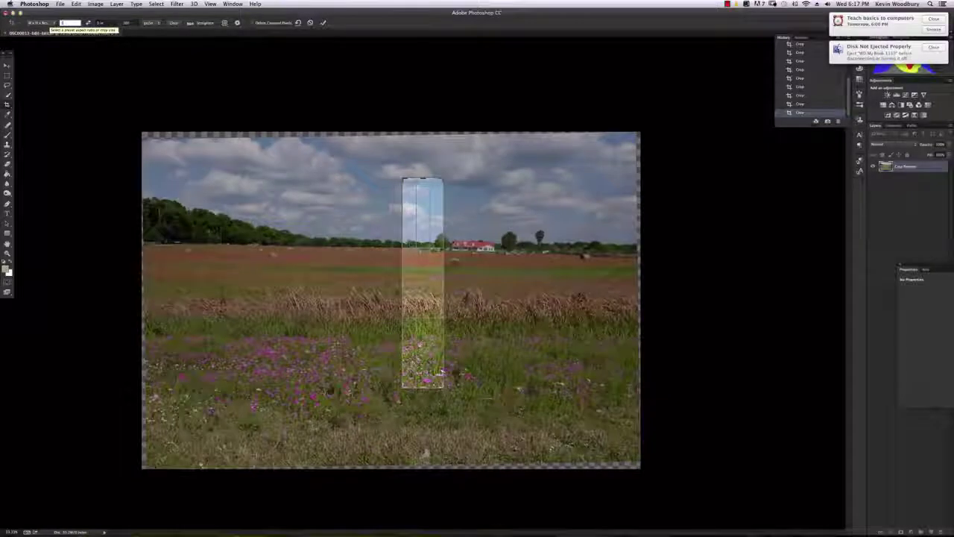
{"action": "left_click", "coordinate": [88, 22]}
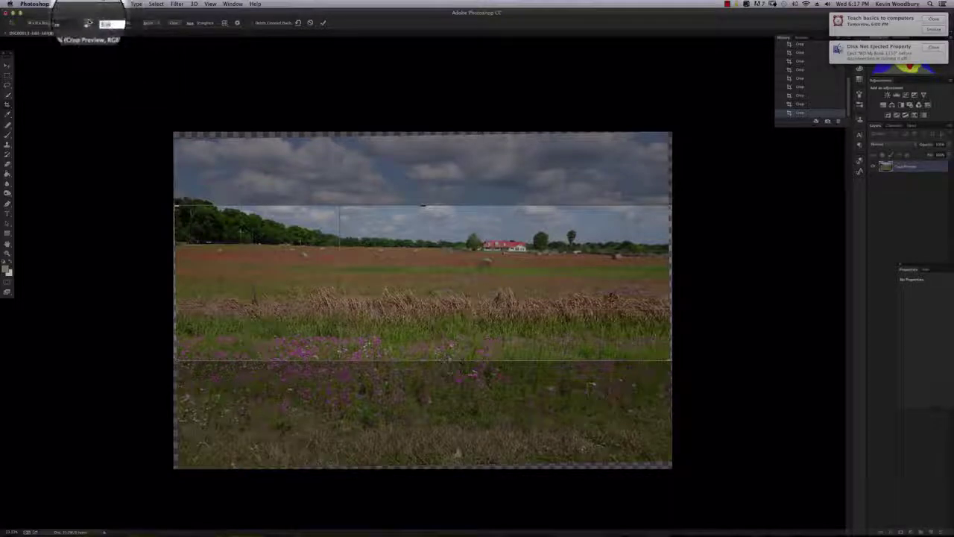
{"action": "type", "text": "2"}
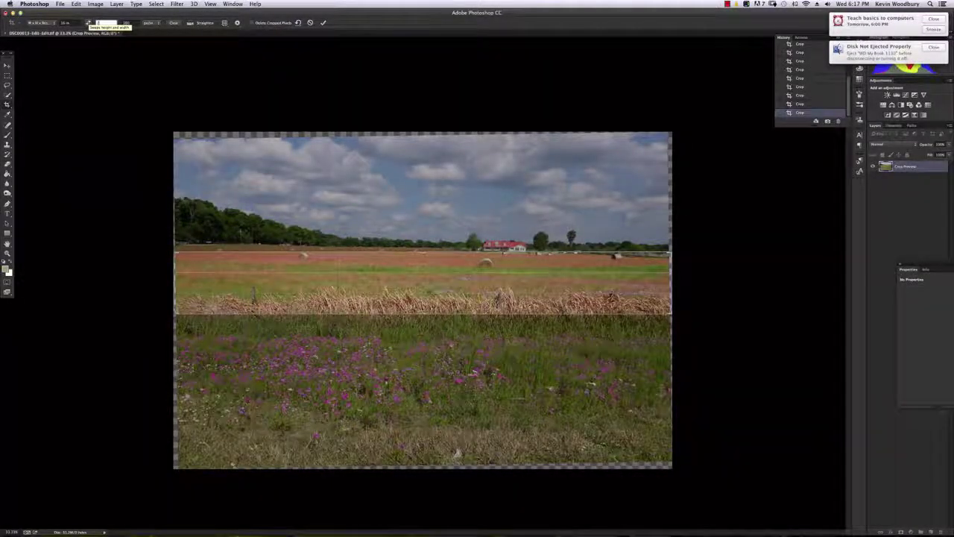
{"action": "left_click", "coordinate": [88, 23]}
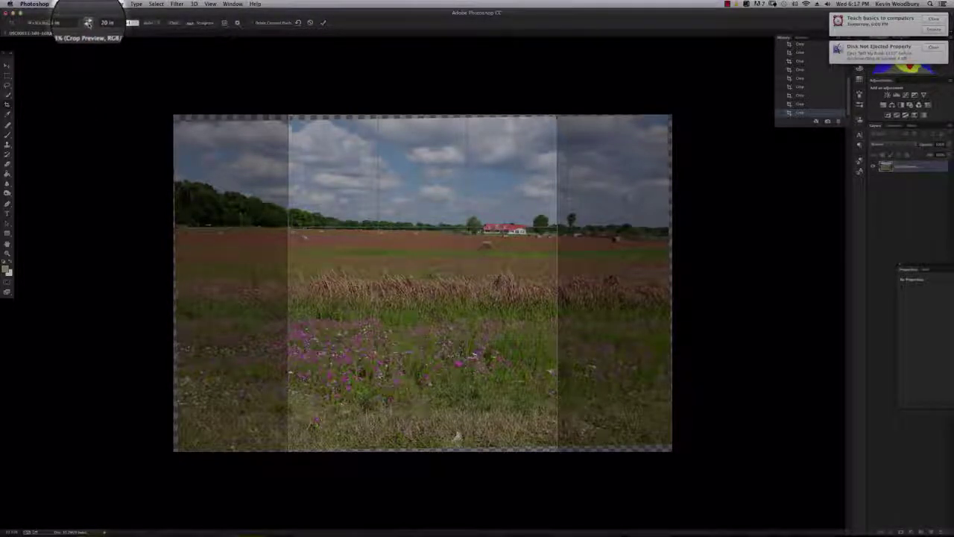
Swap the crop box to landscape orientation and nudge its top and bottom edges over the field
{"action": "left_click", "coordinate": [88, 22]}
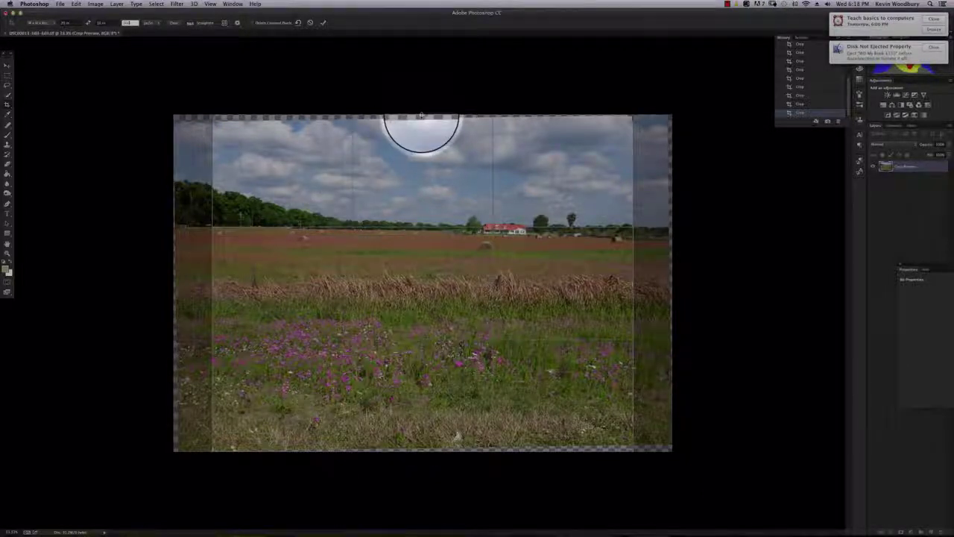
{"action": "left_click_drag", "start_coordinate": [421, 115], "coordinate": [422, 118]}
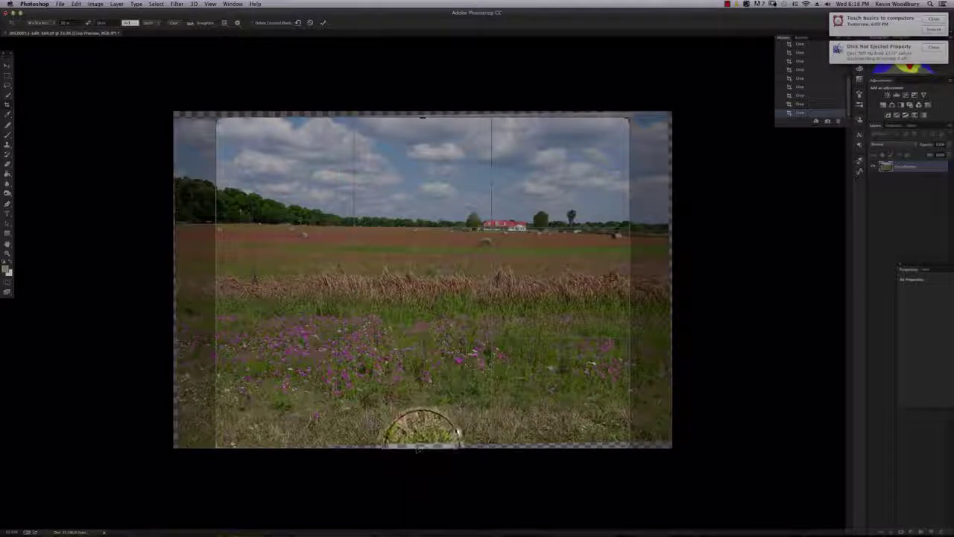
{"action": "left_click_drag", "start_coordinate": [421, 446], "coordinate": [422, 449]}
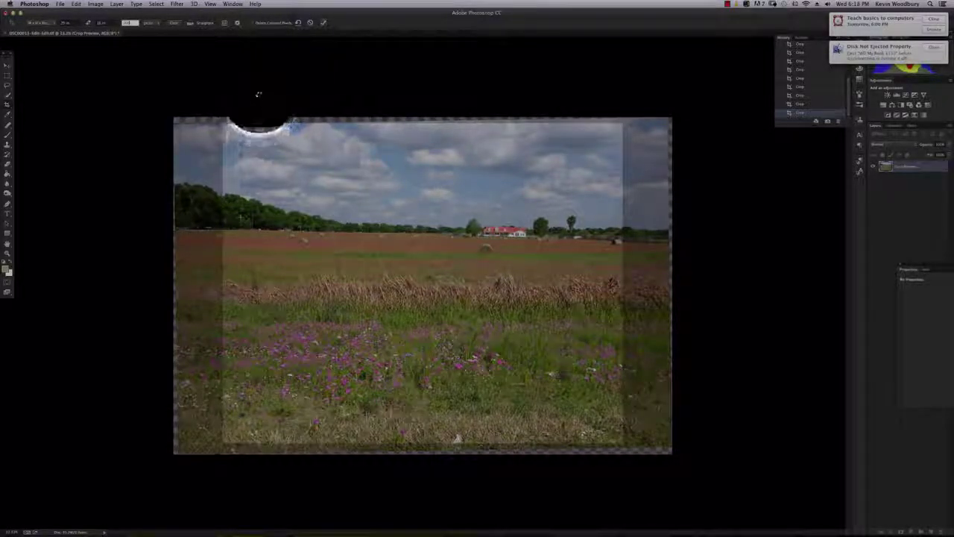
Commit the landscape crop, then apply a ratio preset and swap its width and height
{"action": "key", "text": "Return"}
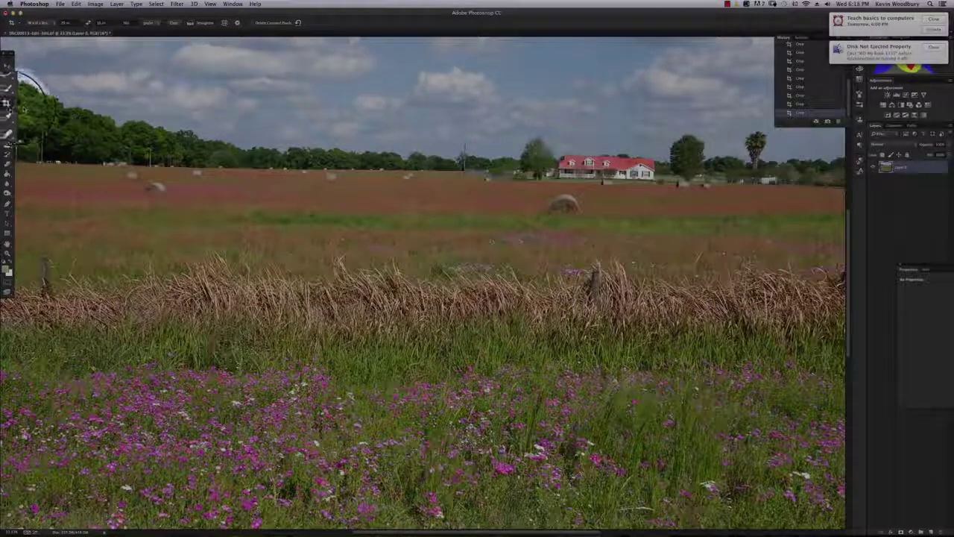
{"action": "left_click", "coordinate": [41, 23]}
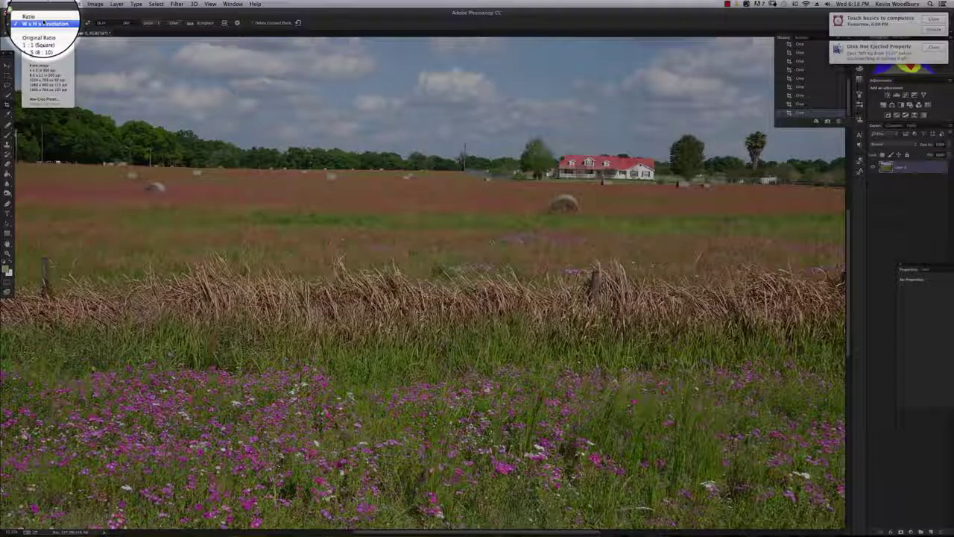
{"action": "left_click", "coordinate": [41, 46]}
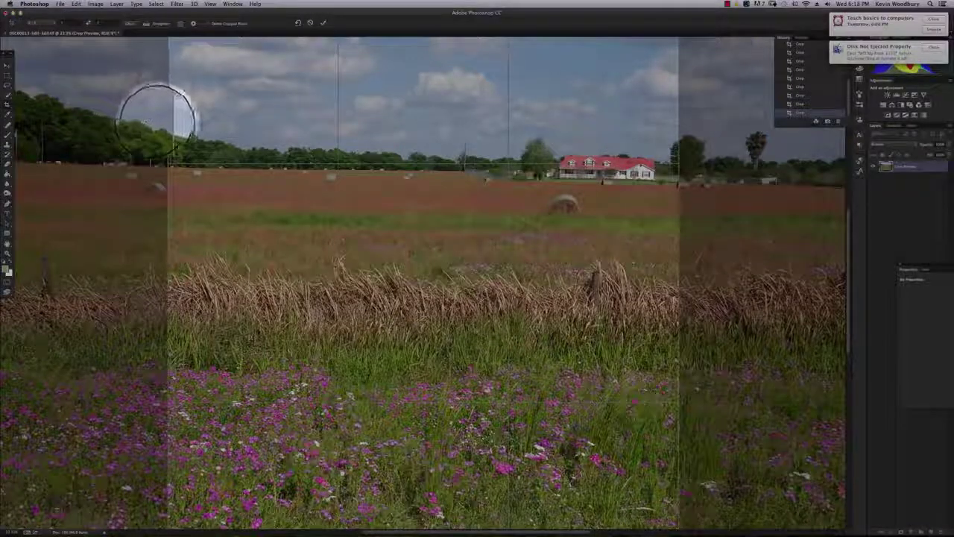
{"action": "left_click", "coordinate": [88, 23]}
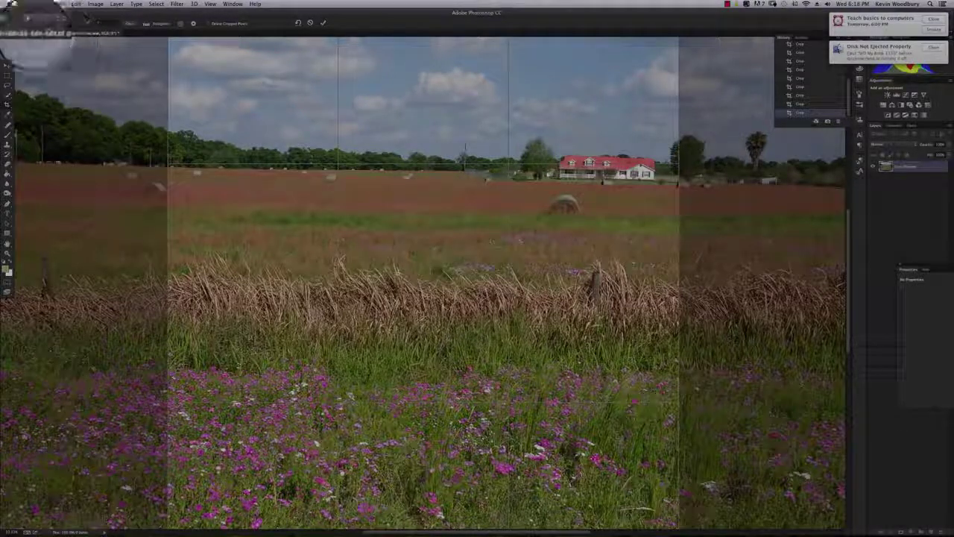
Apply the 8.5 x 11 in 300 ppi preset in landscape, then revert to W x H x Resolution
{"action": "left_click", "coordinate": [43, 24]}
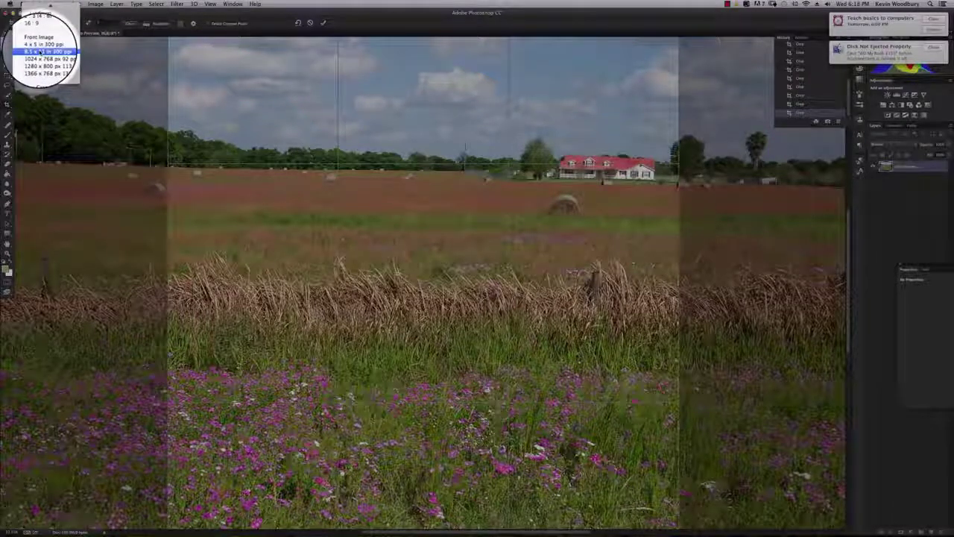
{"action": "left_click", "coordinate": [43, 51]}
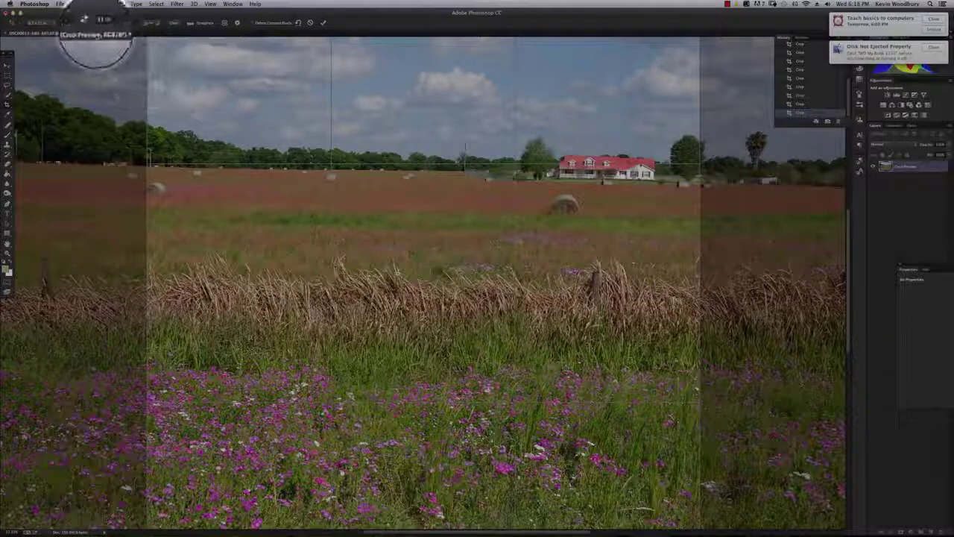
{"action": "left_click", "coordinate": [88, 23]}
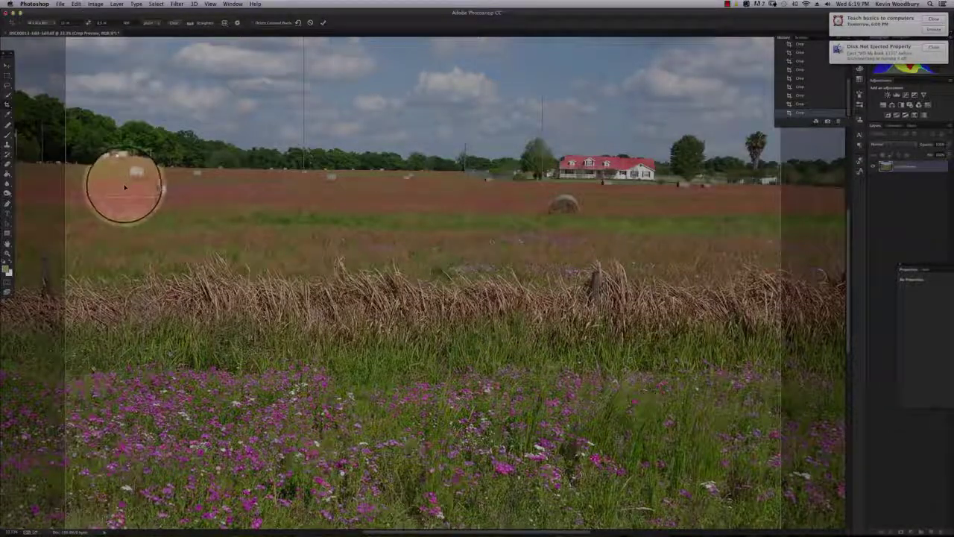
{"action": "left_click", "coordinate": [45, 24]}
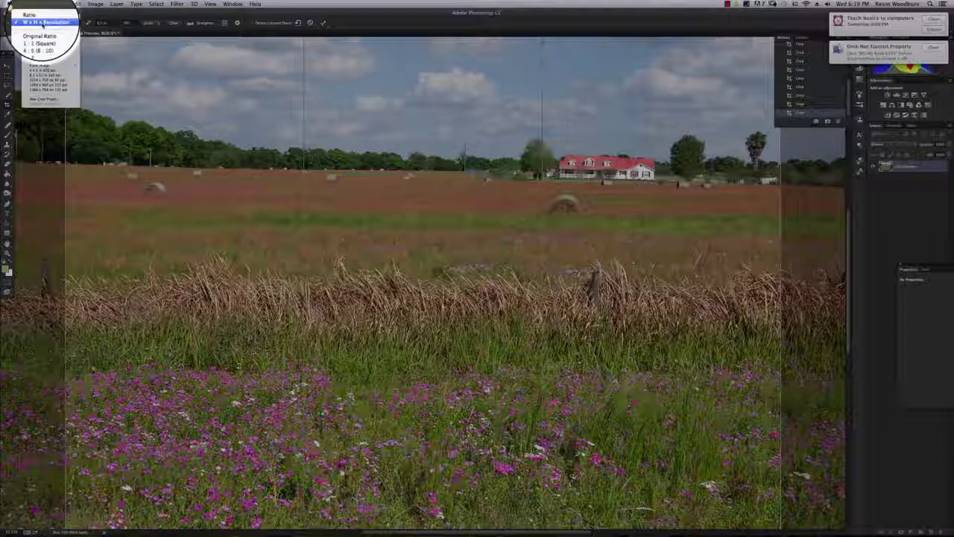
{"action": "left_click", "coordinate": [44, 23]}
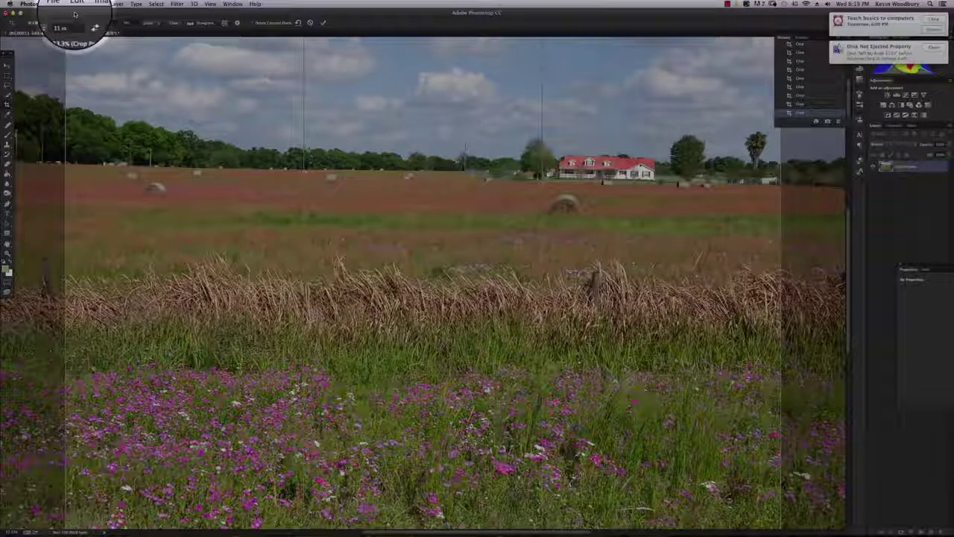
Choose the 1 : 1 (Square) crop ratio from the image's context menu and confirm the ratio width
{"action": "right_click", "coordinate": [376, 213]}
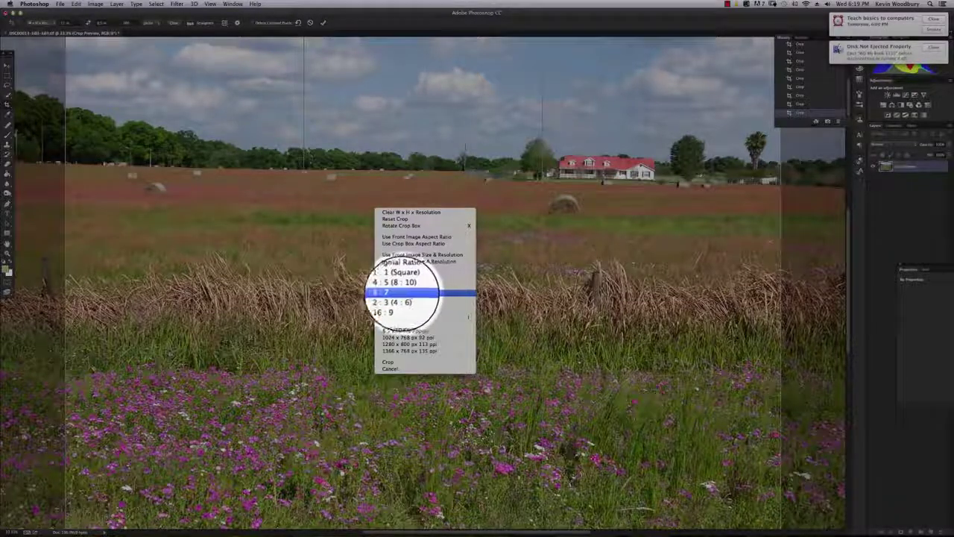
{"action": "left_click", "coordinate": [399, 279]}
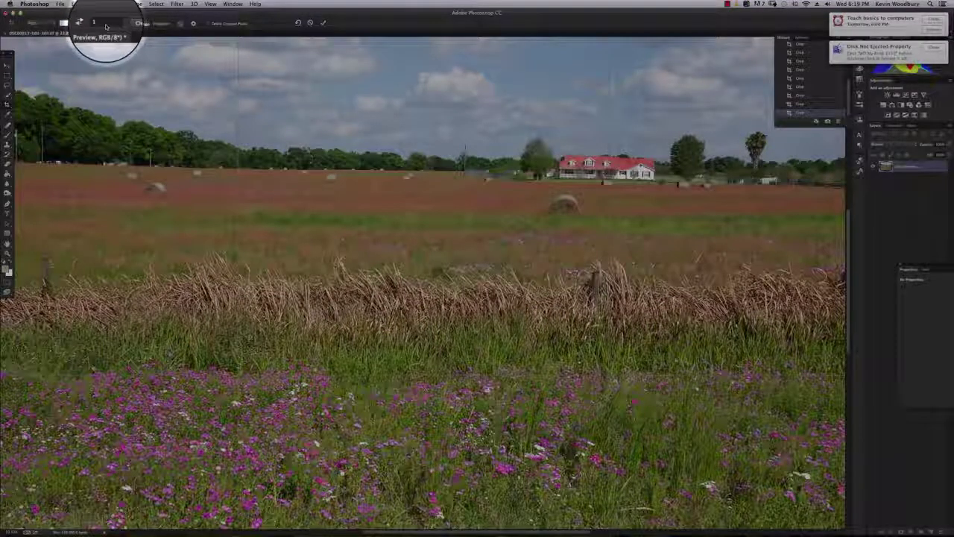
{"action": "left_click", "coordinate": [67, 23]}
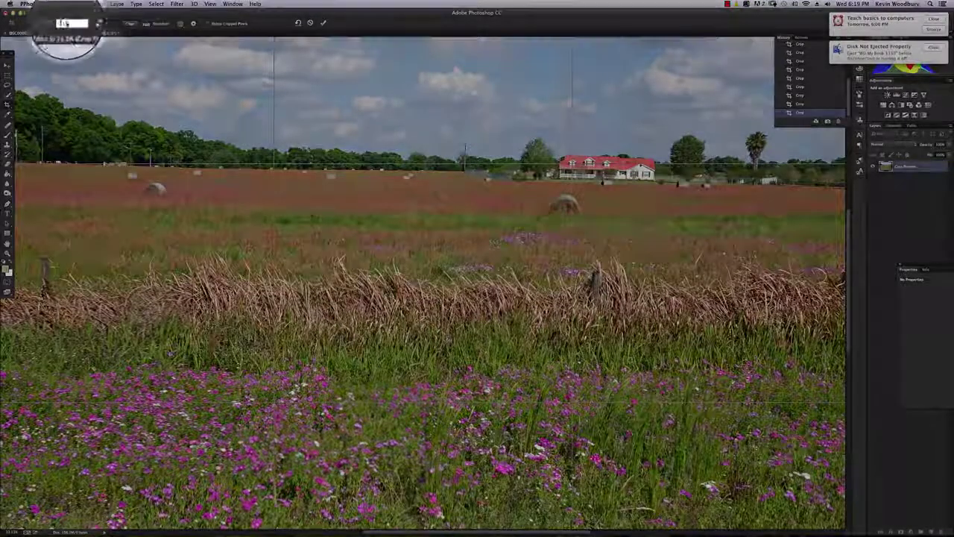
{"action": "key", "text": "Tab"}
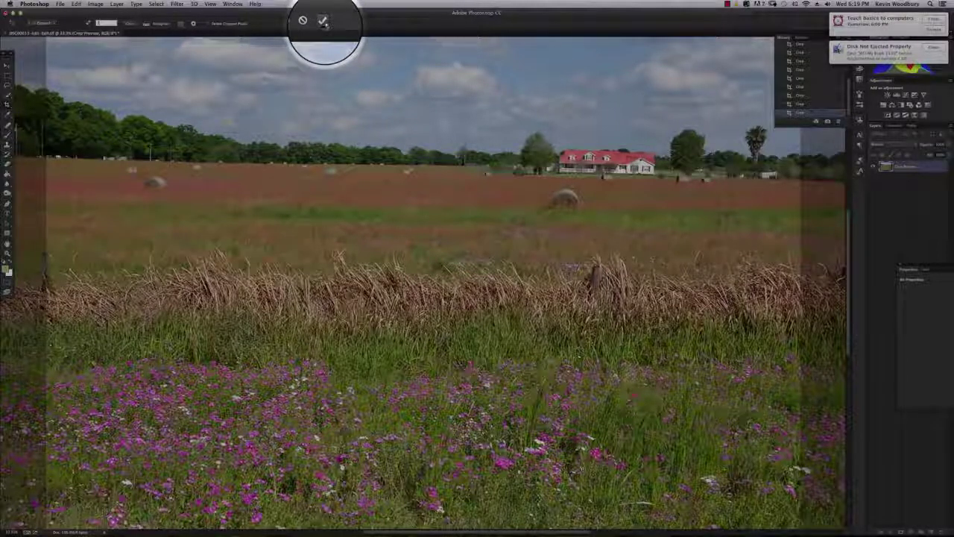
Commit the square crop with the checkmark and zoom out with Cmd+minus to see the whole photo
{"action": "left_click", "coordinate": [322, 22]}
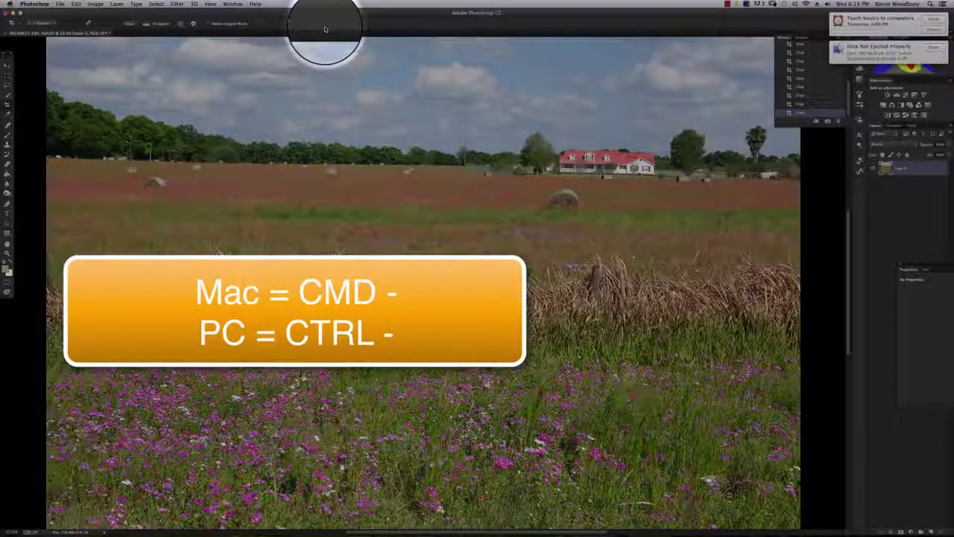
{"action": "key", "text": "super+minus"}
{"action": "key", "text": "super+minus"}
{"action": "key", "text": "super+minus"}
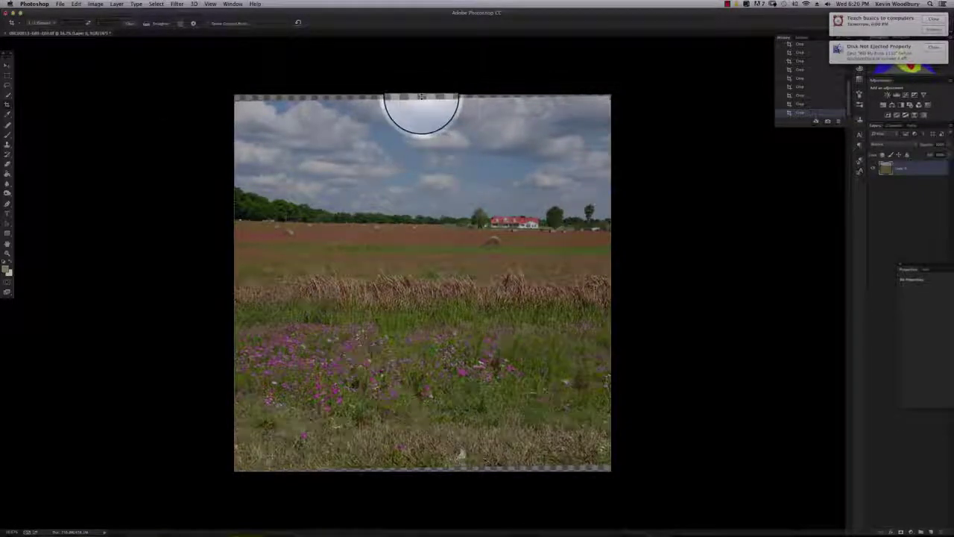
Pull the crop's top edge down and bottom edge up slightly, then apply the tighter square crop
{"action": "left_click_drag", "start_coordinate": [422, 97], "coordinate": [420, 101]}
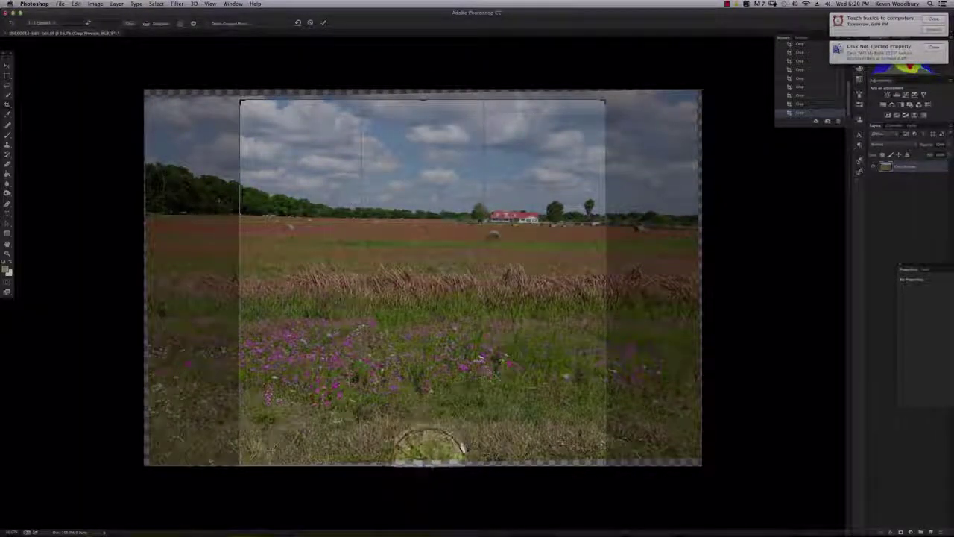
{"action": "left_click_drag", "start_coordinate": [425, 462], "coordinate": [425, 458]}
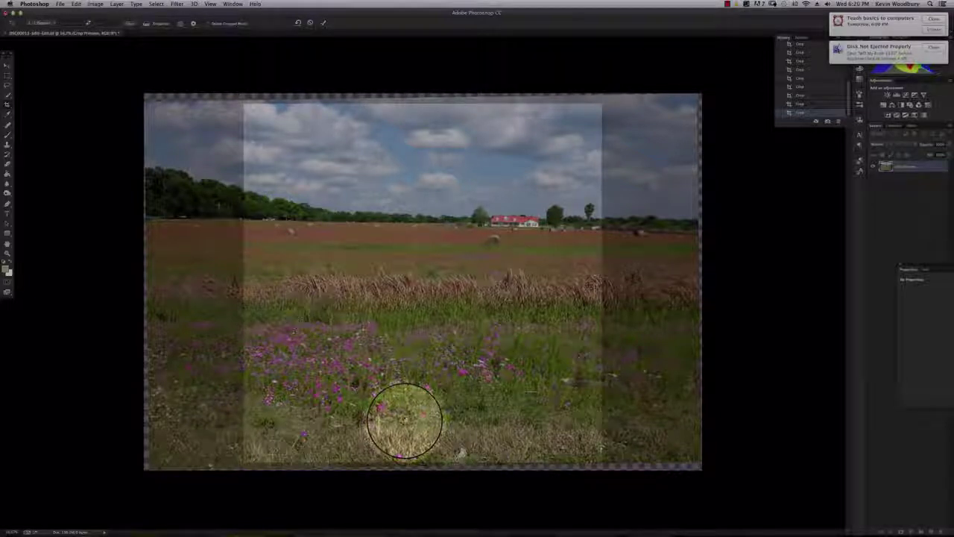
{"action": "key", "text": "Return"}
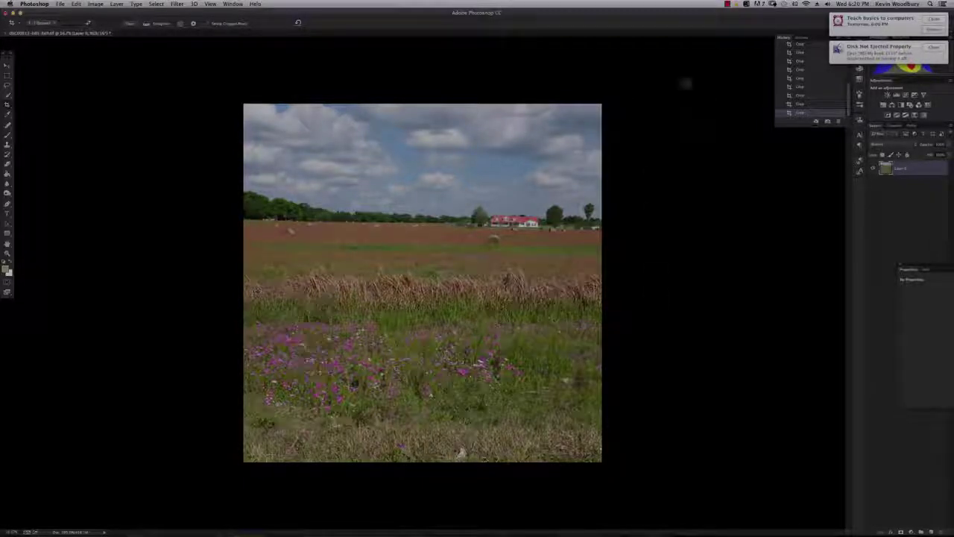
{"action": "left_click", "coordinate": [727, 5]}
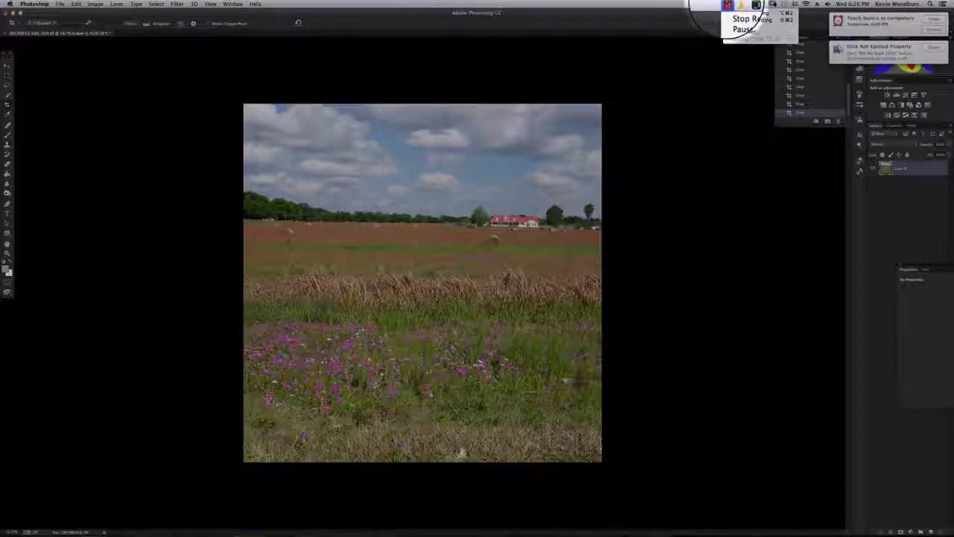